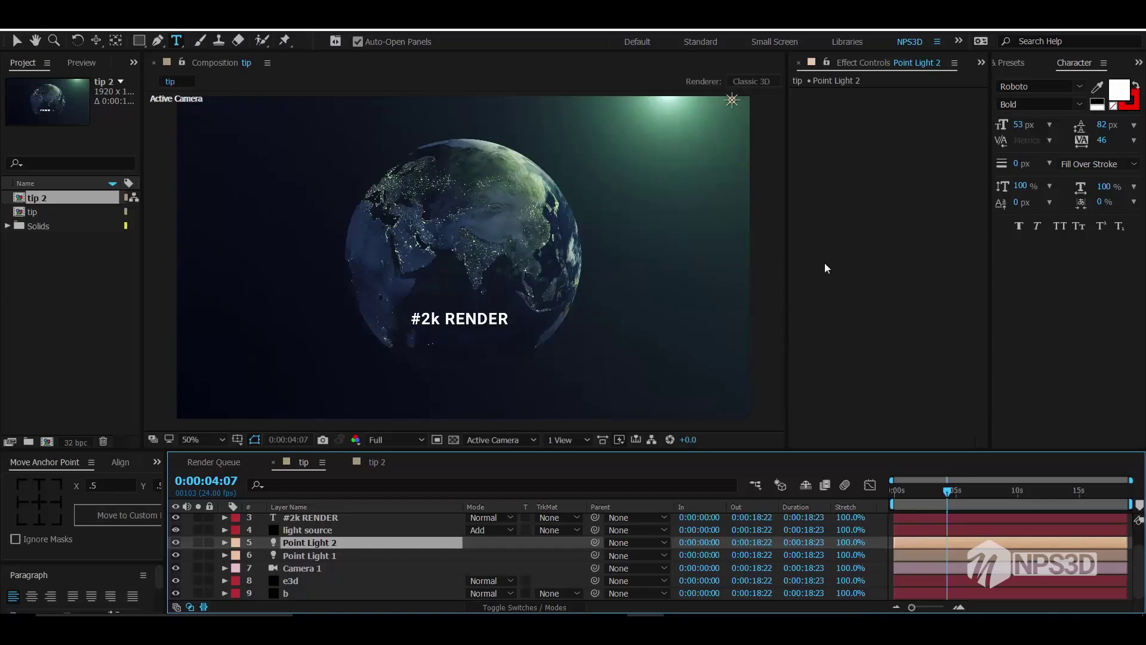
# Widen the Effect Controls panel and show the FX Console snapshot toolbar over the viewer
pyautogui.moveTo(991, 289); pyautogui.dragTo(1014, 286)
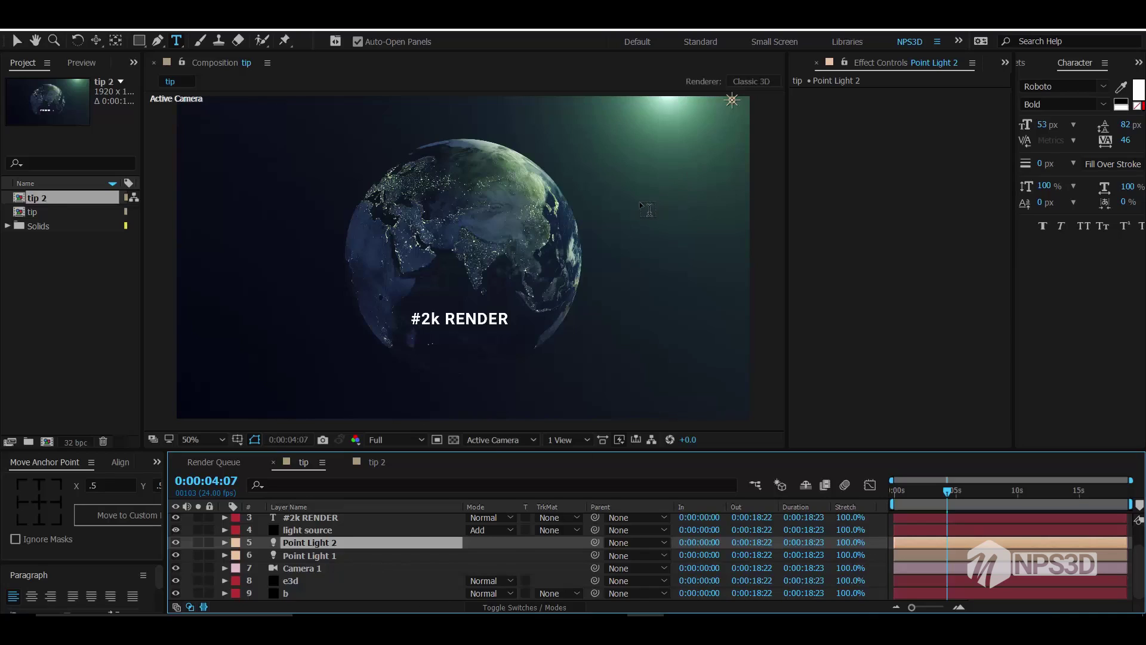
pyautogui.hotkey('ctrl', 'space')
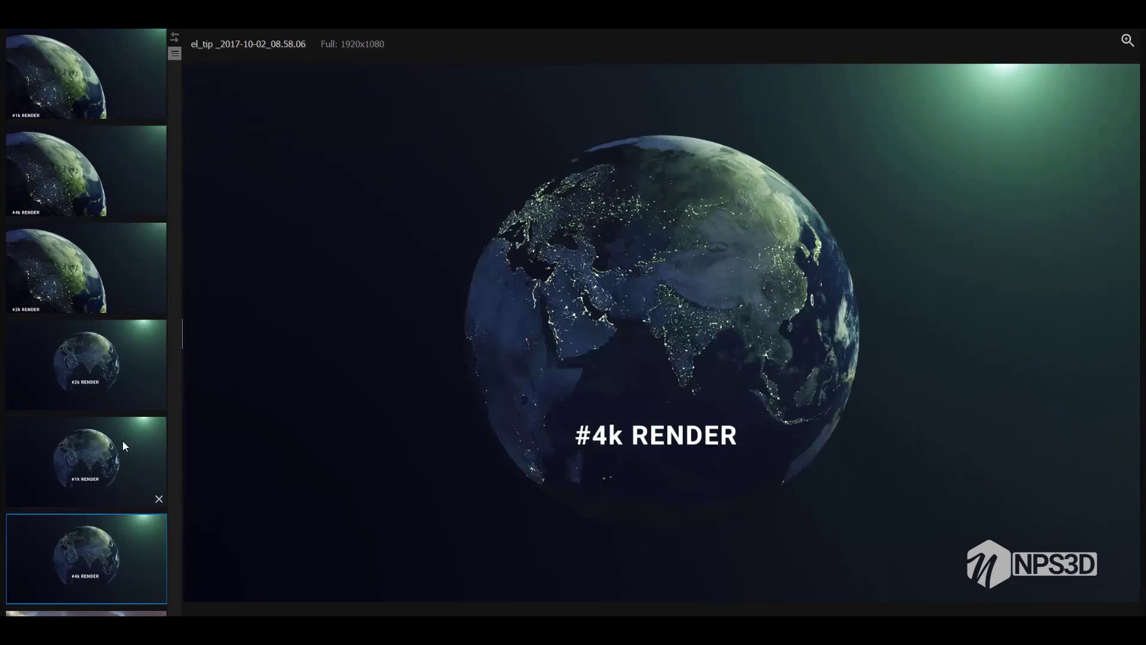
# Line up the #1k, #2k and #4k Earth renders side by side, then select the e3d layer
pyautogui.click(100, 471)
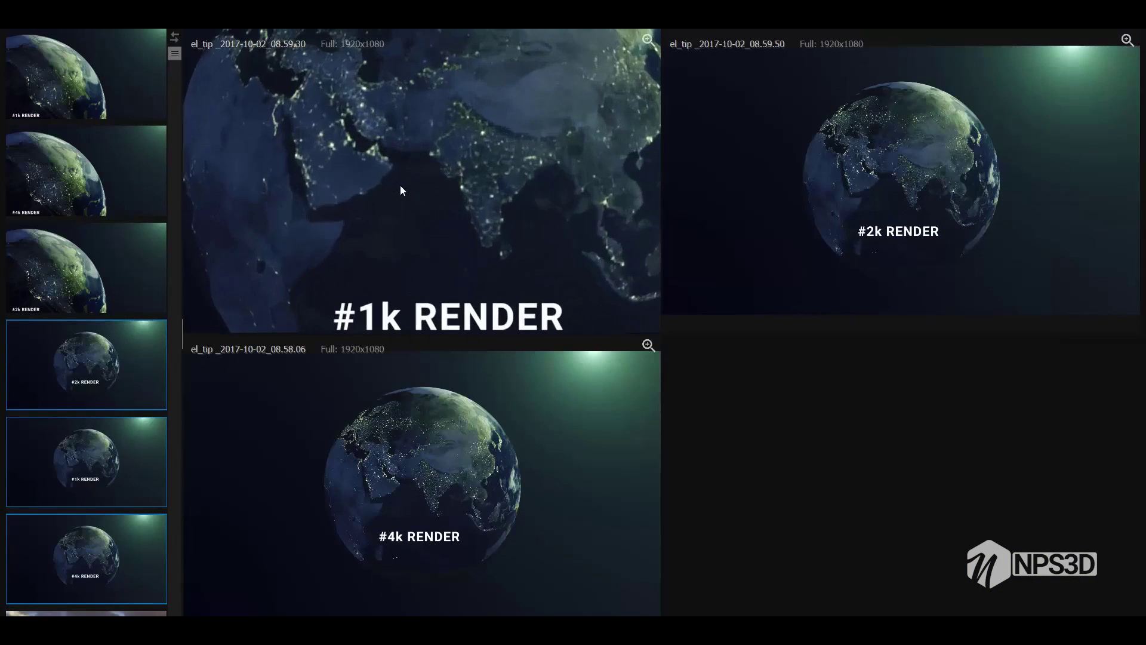
pyautogui.scroll(-2, 401, 185)
pyautogui.scroll(-1, 480, 233)
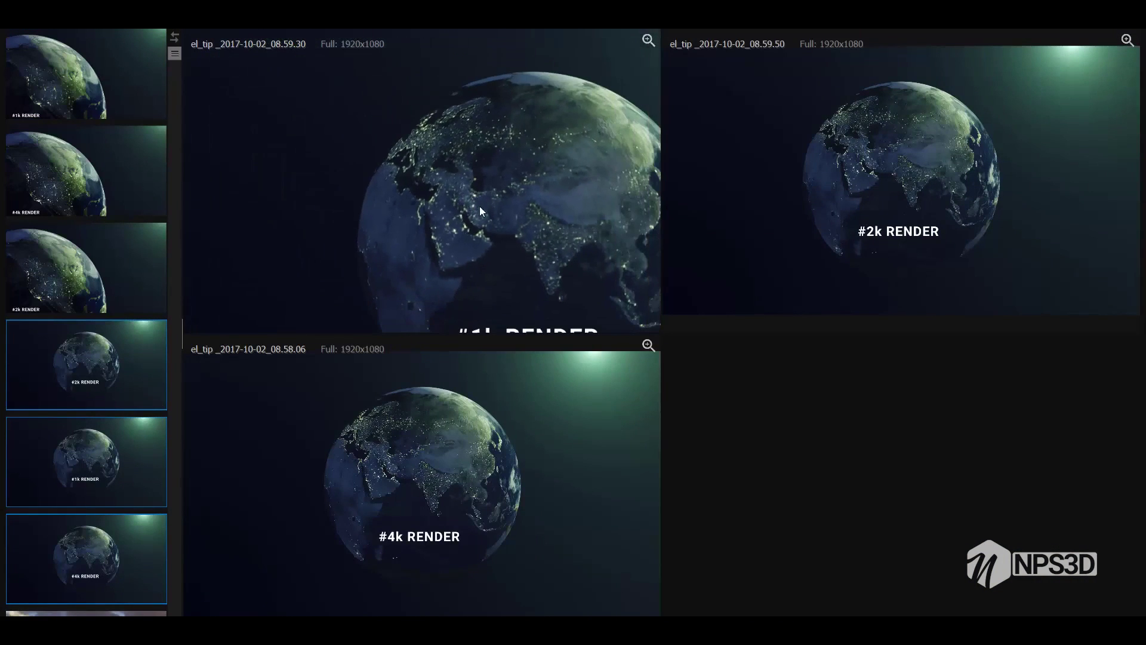
pyautogui.scroll(1, 905, 195)
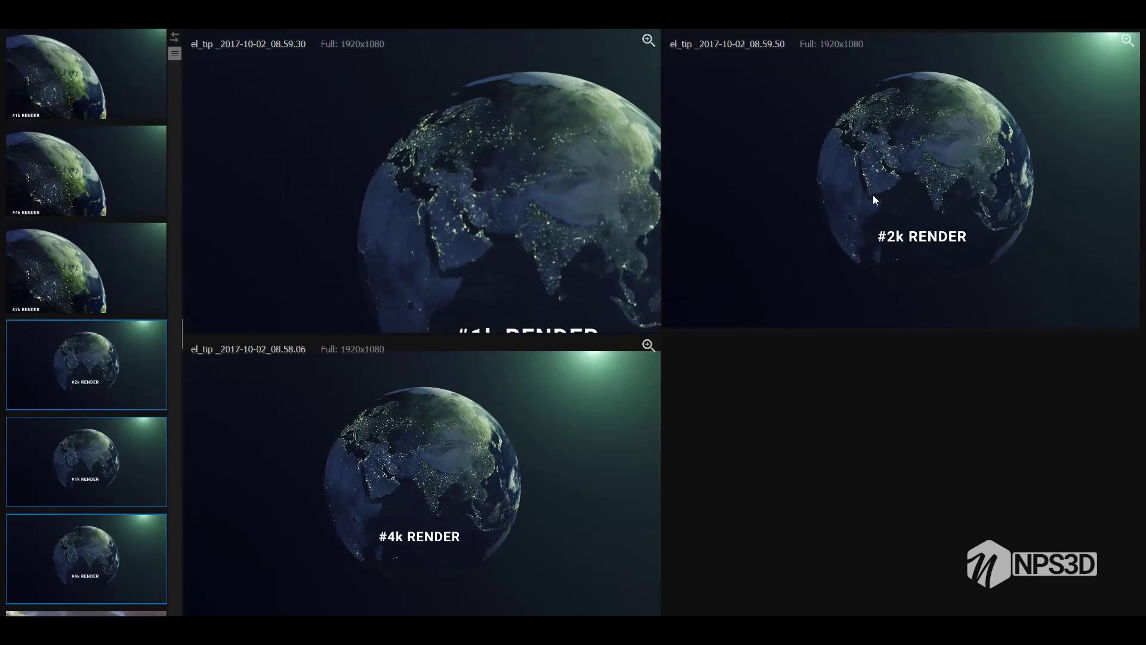
pyautogui.scroll(1, 892, 194)
pyautogui.scroll(1, 911, 256)
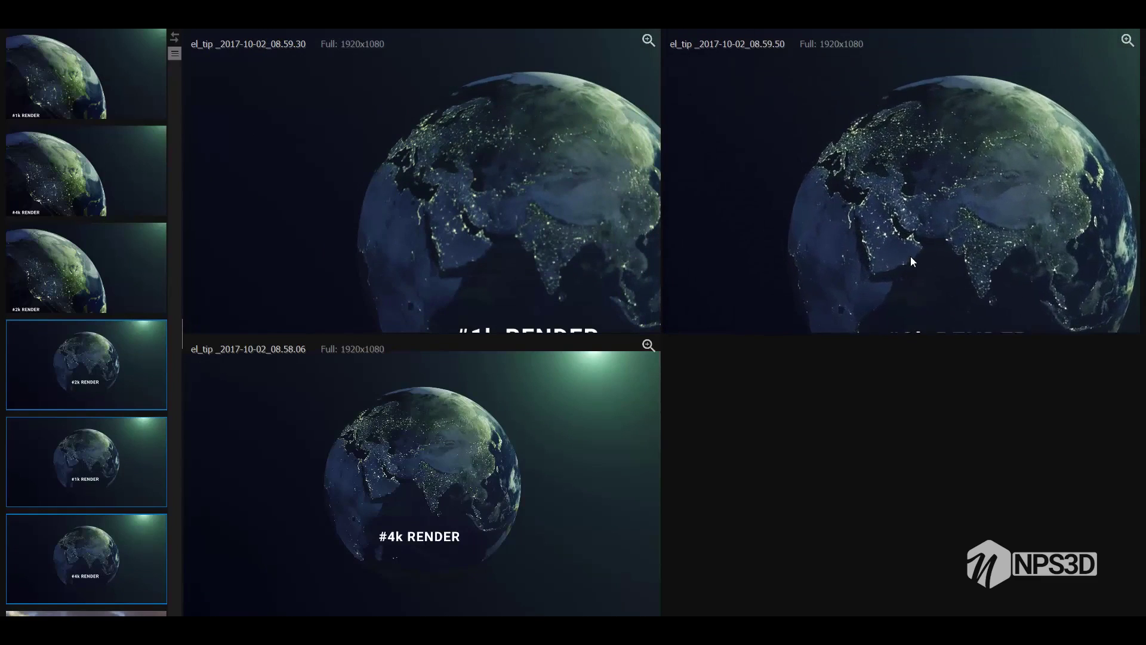
pyautogui.scroll(-1, 919, 248)
pyautogui.scroll(1, 924, 230)
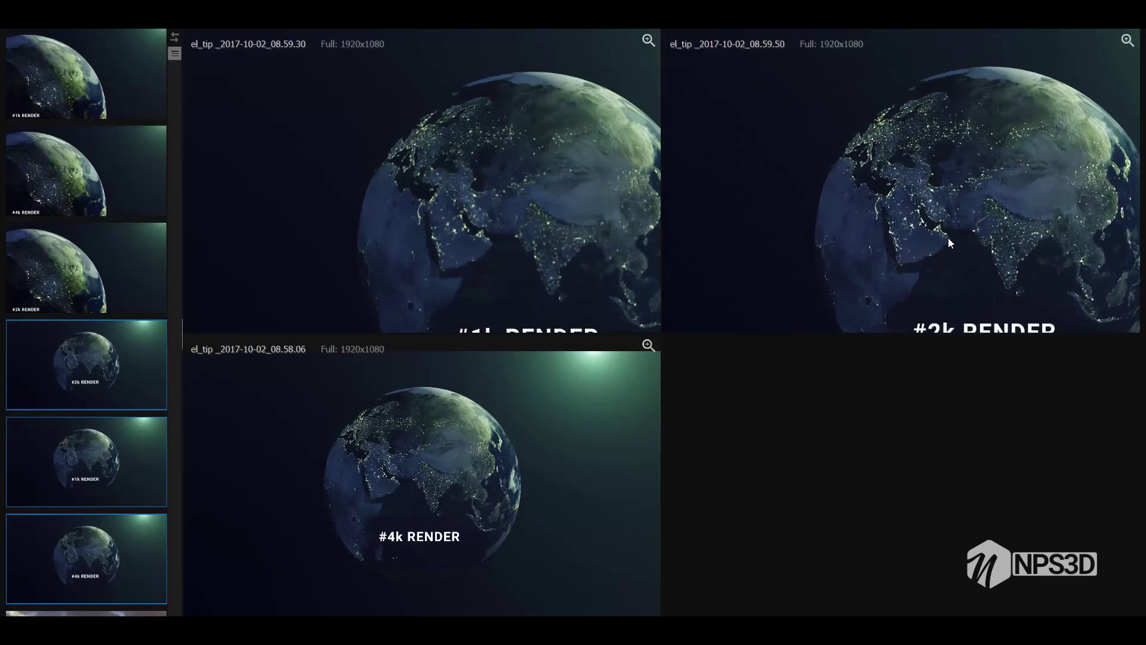
pyautogui.scroll(1, 948, 238)
pyautogui.scroll(1, 965, 179)
pyautogui.scroll(1, 404, 497)
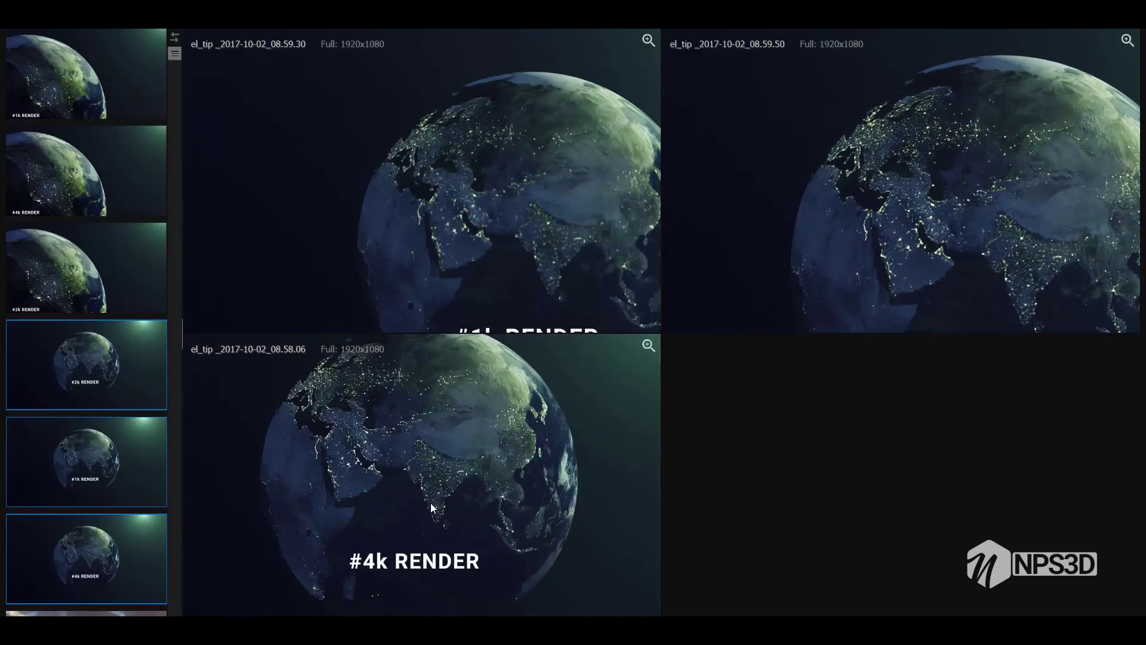
pyautogui.scroll(1, 510, 542)
pyautogui.scroll(1, 526, 547)
pyautogui.moveTo(516, 483)
pyautogui.mouseDown()
pyautogui.moveTo(522, 516)
pyautogui.moveTo(536, 505)
pyautogui.mouseUp()
pyautogui.moveTo(554, 193); pyautogui.dragTo(560, 192)
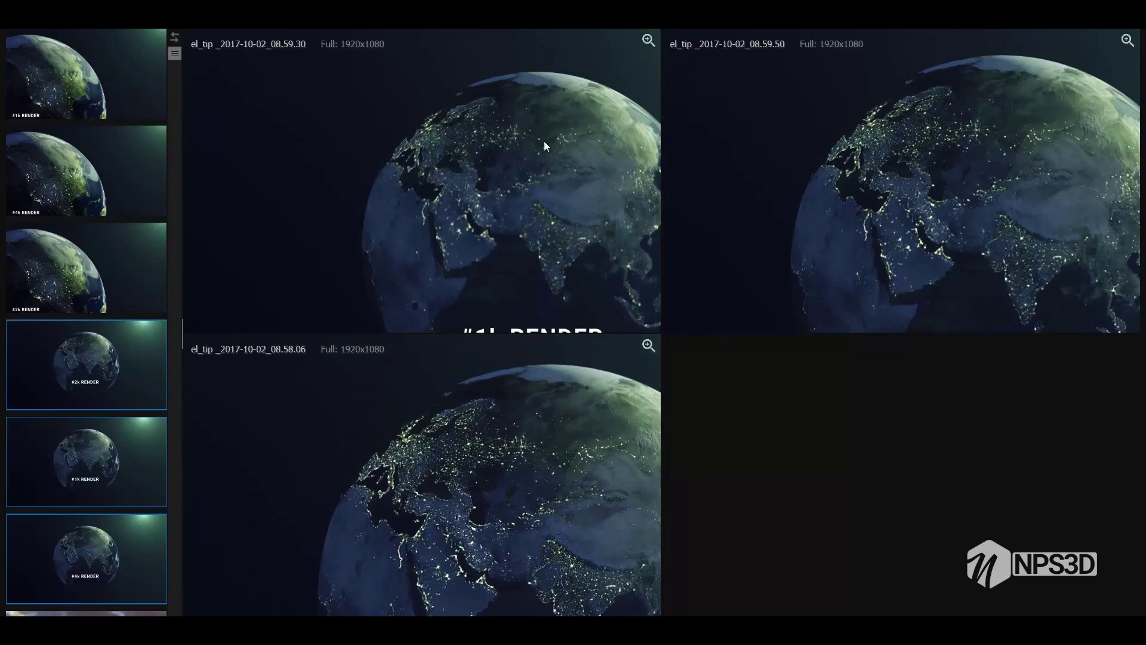
pyautogui.moveTo(416, 498); pyautogui.dragTo(444, 497)
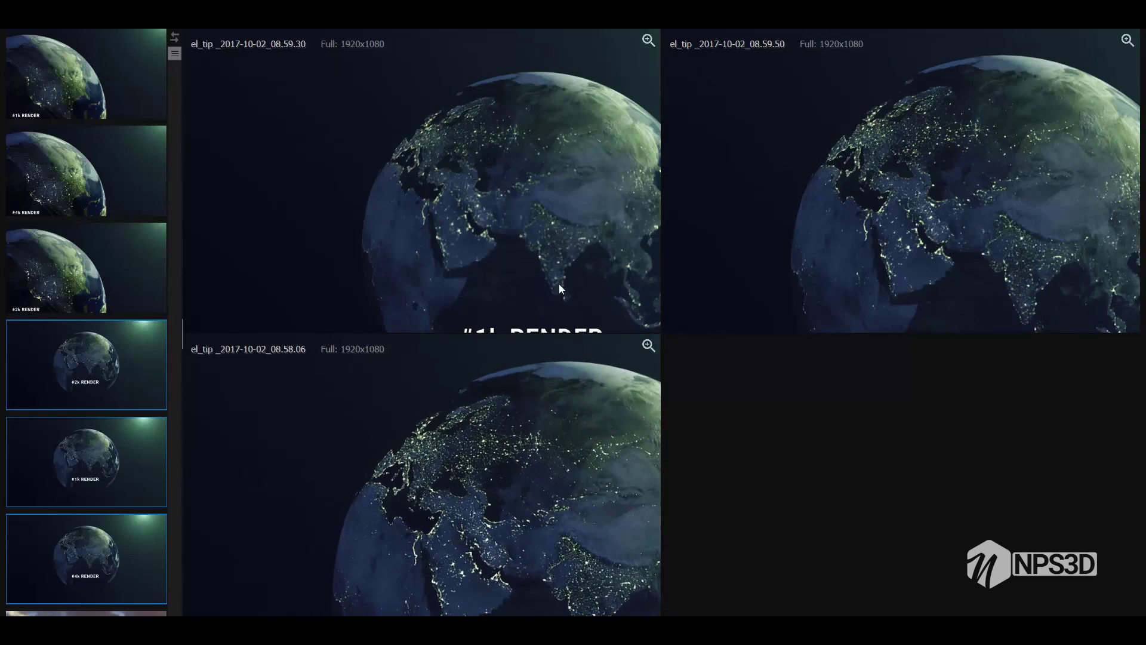
pyautogui.moveTo(580, 264); pyautogui.dragTo(572, 262)
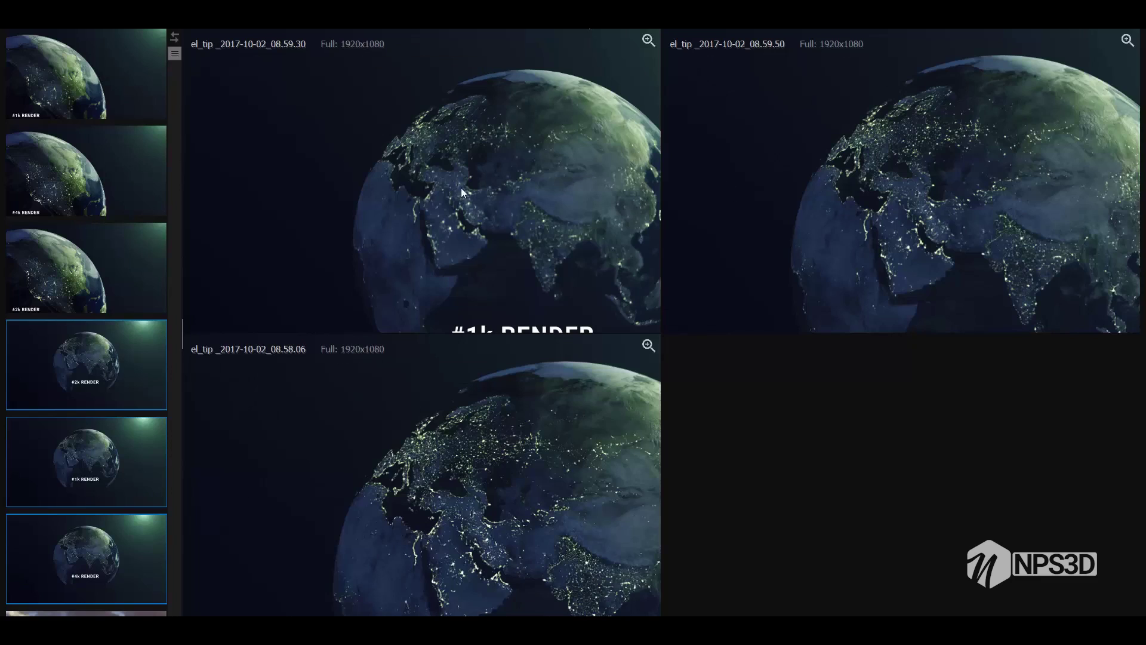
pyautogui.moveTo(505, 485); pyautogui.dragTo(530, 485)
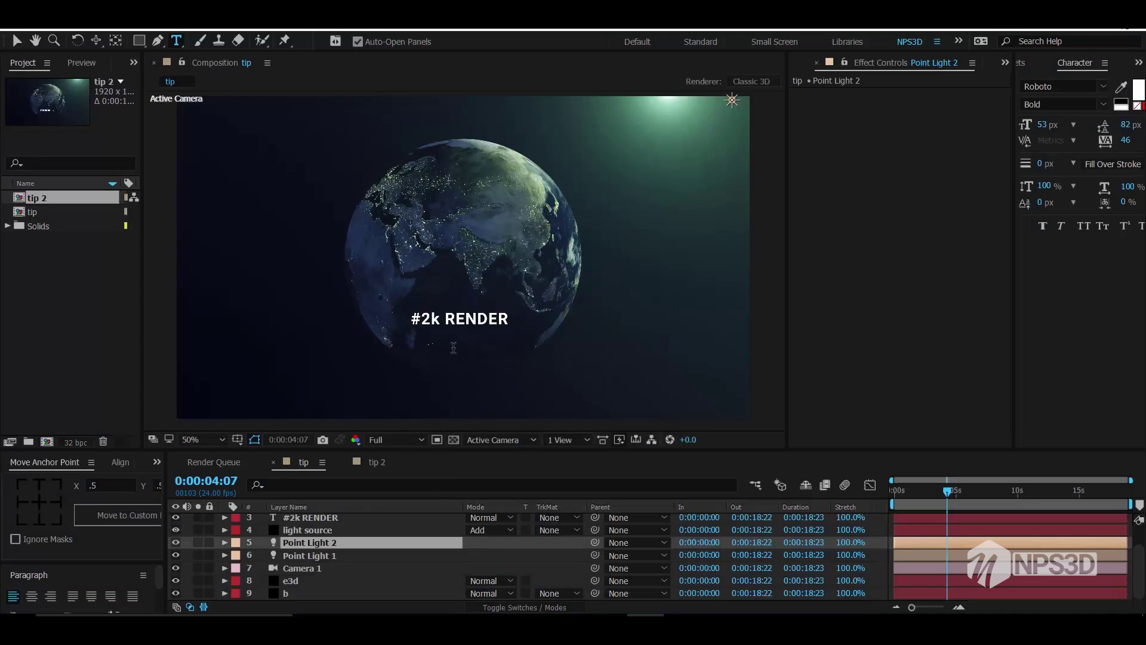
pyautogui.click(305, 580)
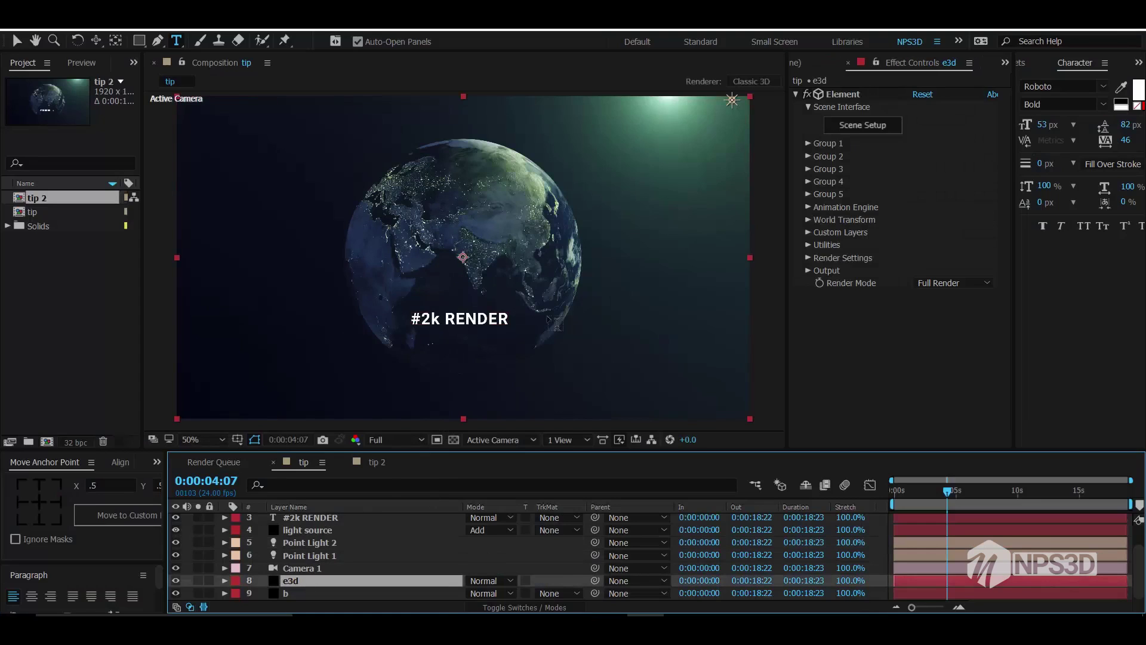
# Open Element 3D Scene Setup and orbit the globe across the Atlantic, Greenland and North America
pyautogui.click(859, 128)
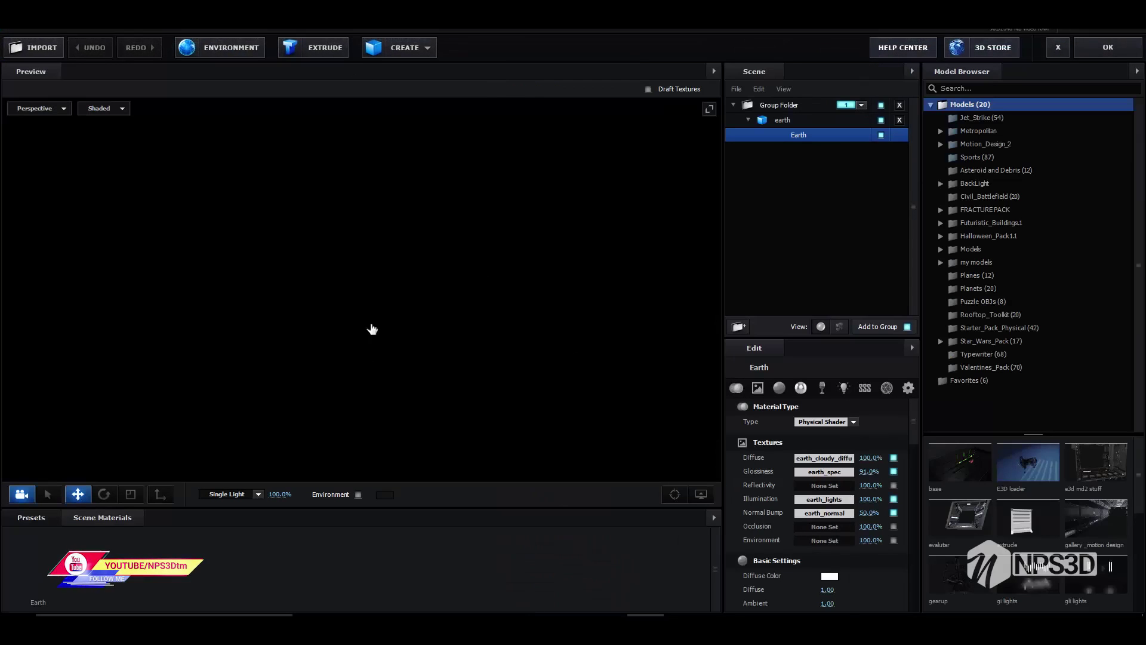
pyautogui.scroll(-3, 387, 317)
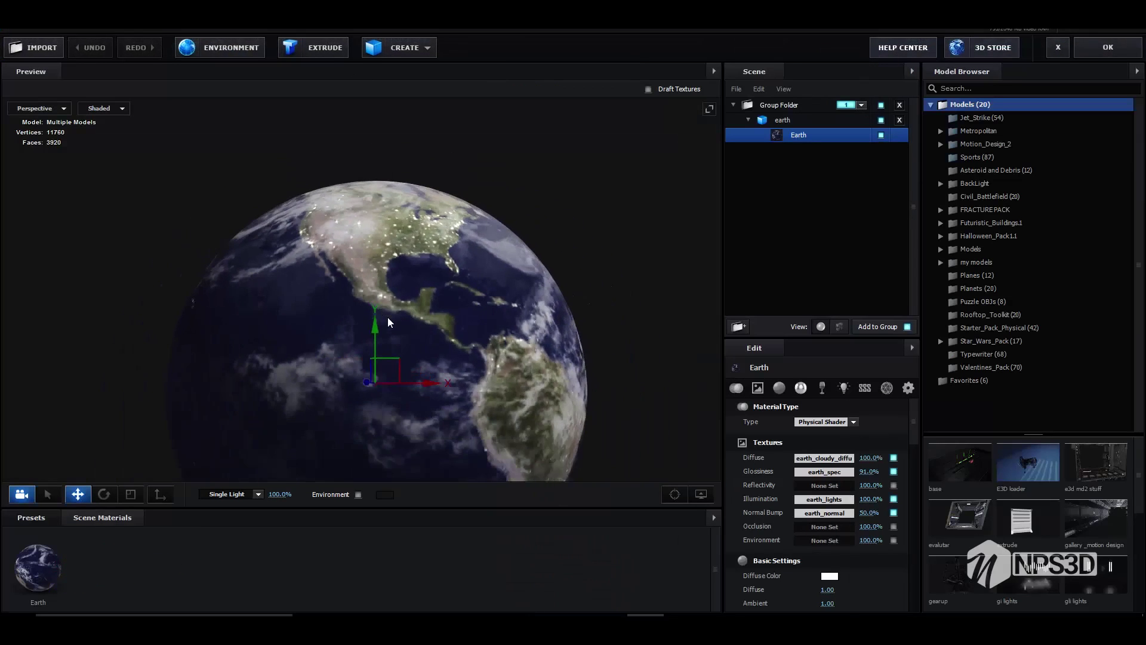
pyautogui.moveTo(389, 318); pyautogui.dragTo(483, 270)
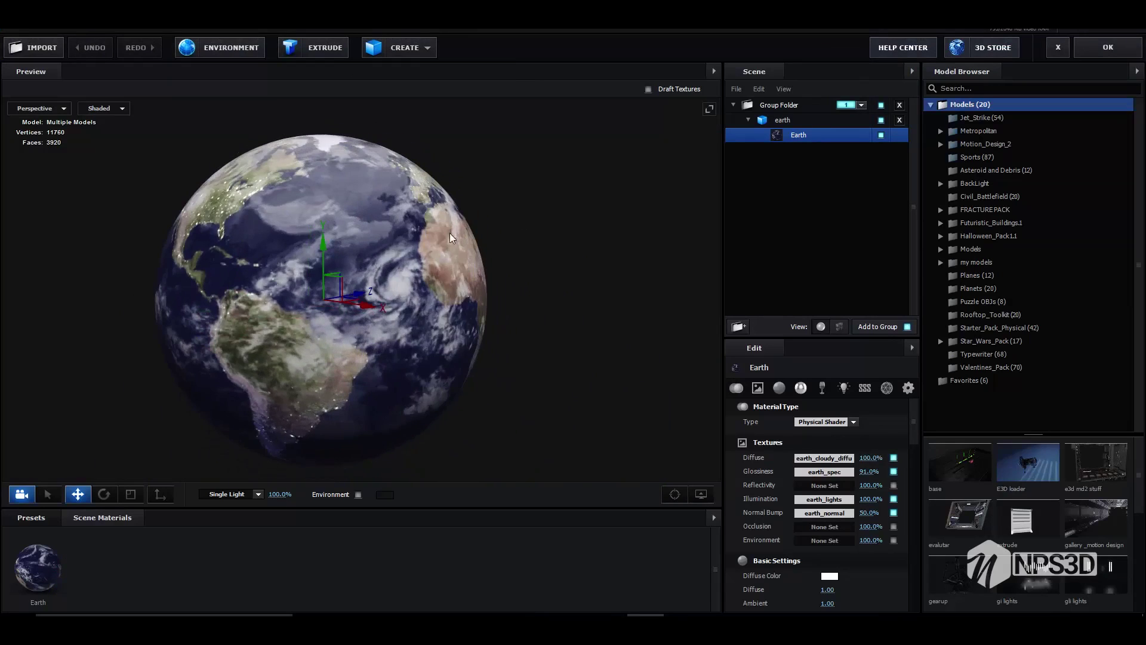
pyautogui.moveTo(450, 233); pyautogui.dragTo(473, 249)
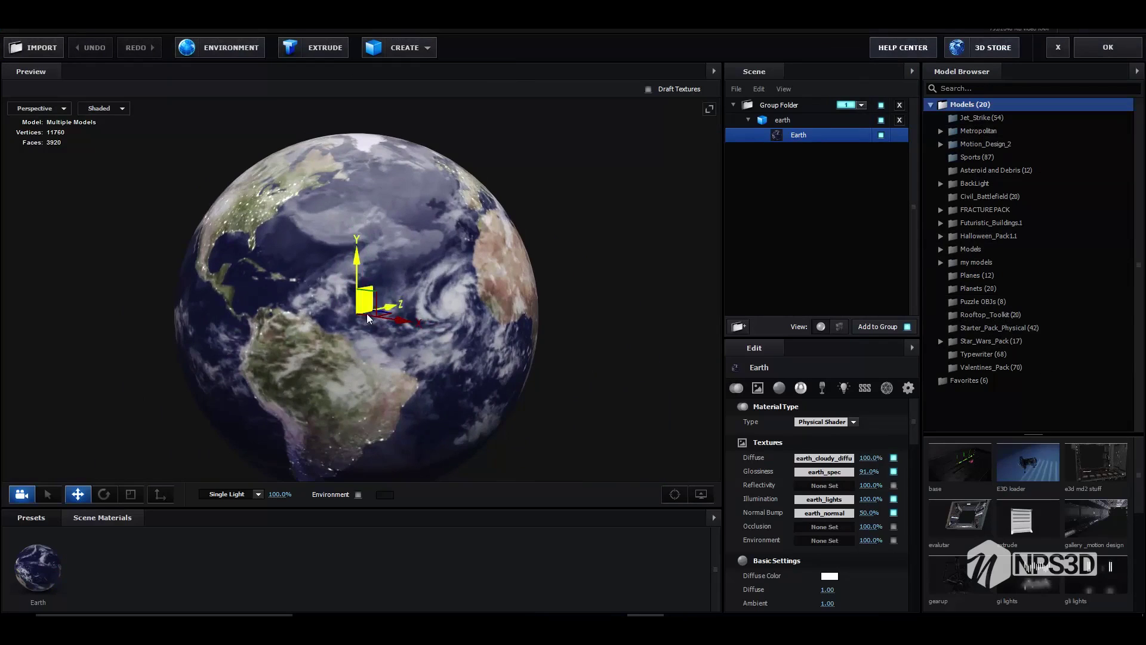
pyautogui.moveTo(401, 405)
pyautogui.mouseDown()
pyautogui.moveTo(478, 403)
pyautogui.moveTo(421, 385)
pyautogui.moveTo(420, 421)
pyautogui.mouseUp()
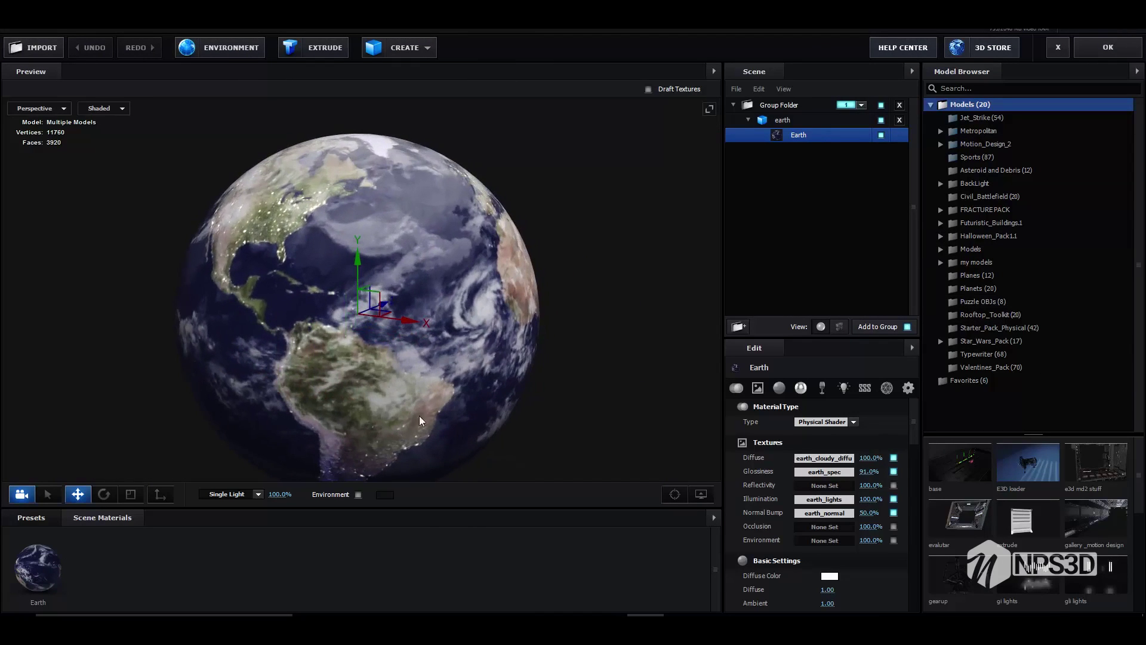
pyautogui.scroll(-2, 902, 488)
pyautogui.scroll(-2, 873, 527)
pyautogui.scroll(-2, 851, 524)
pyautogui.scroll(-1, 824, 520)
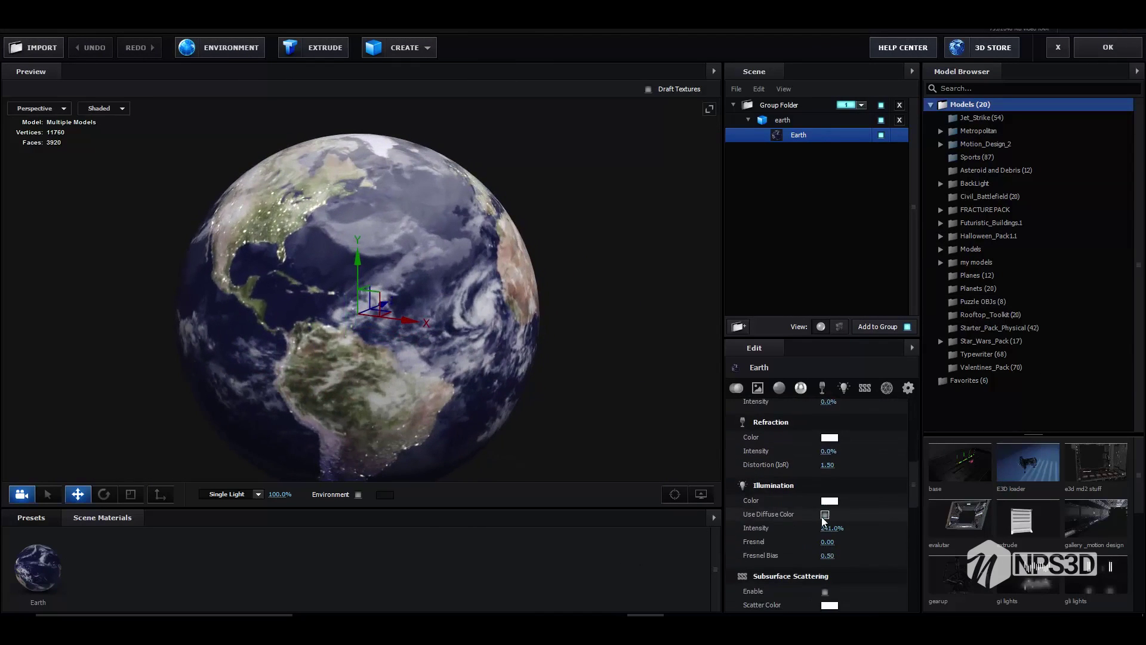
pyautogui.moveTo(363, 370)
pyautogui.mouseDown()
pyautogui.moveTo(380, 418)
pyautogui.moveTo(333, 436)
pyautogui.moveTo(426, 380)
pyautogui.moveTo(287, 302)
pyautogui.moveTo(344, 317)
pyautogui.moveTo(276, 301)
pyautogui.mouseUp()
pyautogui.scroll(3, 353, 318)
pyautogui.scroll(-2, 277, 309)
pyautogui.scroll(-2, 292, 294)
pyautogui.scroll(2, 437, 223)
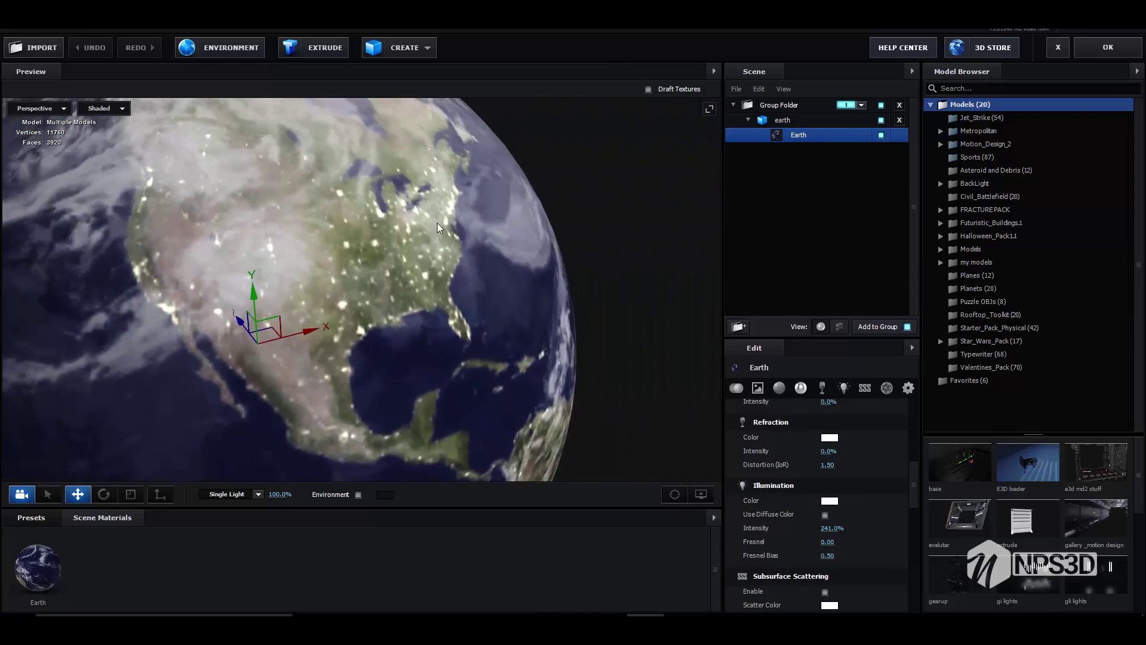
pyautogui.scroll(2, 438, 223)
pyautogui.moveTo(440, 211); pyautogui.dragTo(445, 244)
pyautogui.scroll(-2, 445, 245)
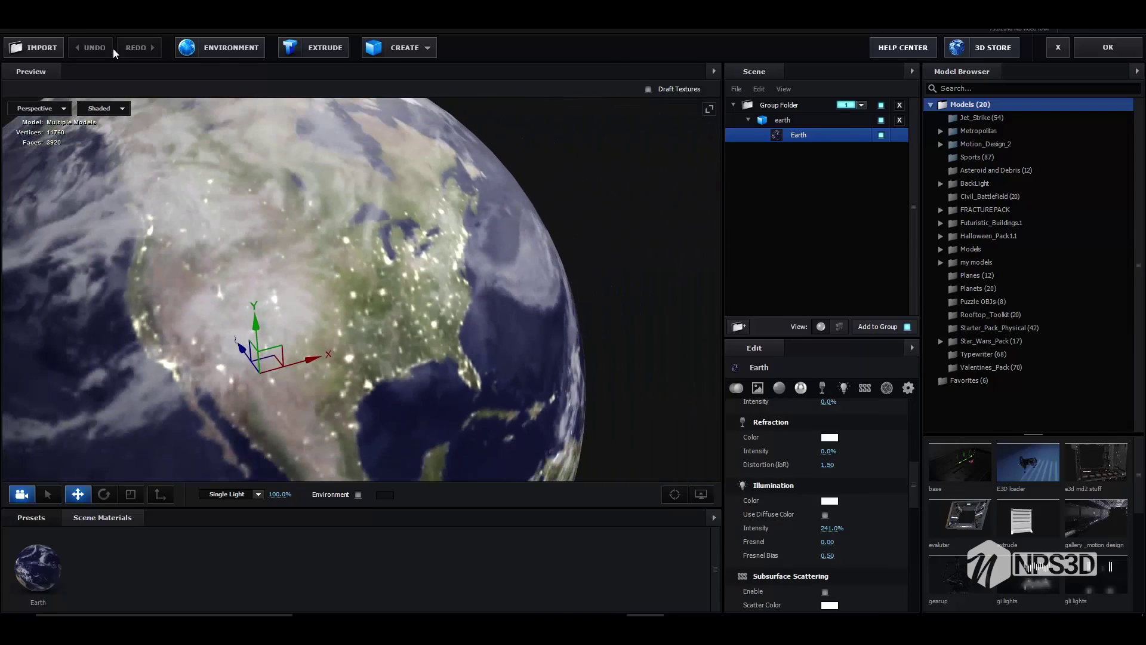
# Change Element 3D's Map Size Limit preference from 1024 to 2048 and confirm
pyautogui.click(22, 33)
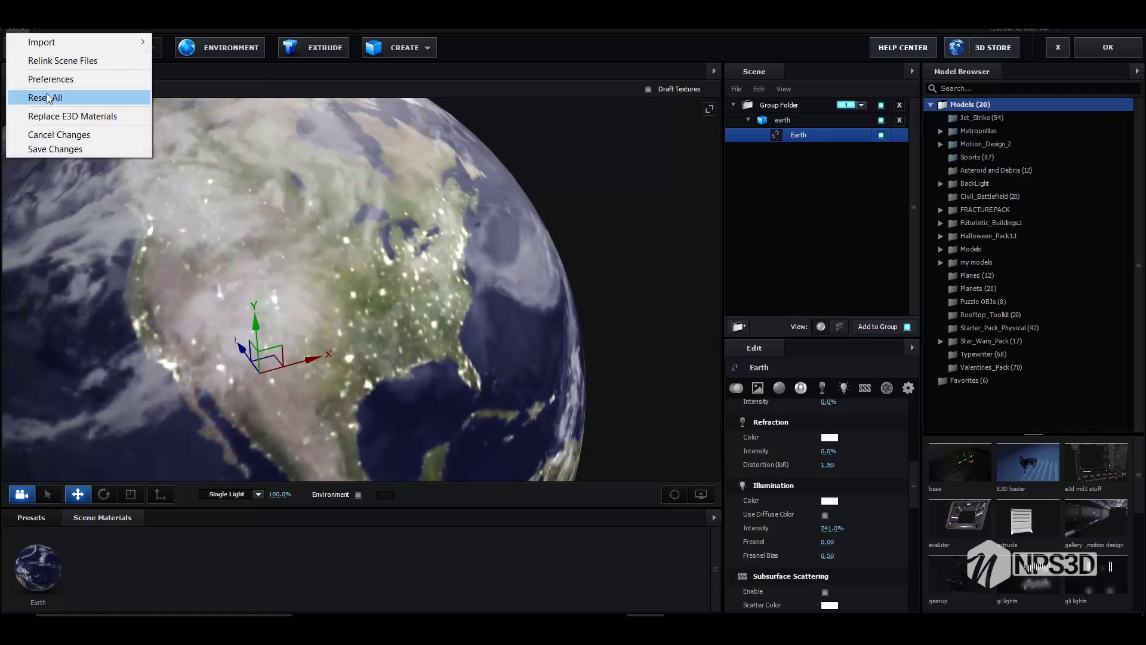
pyautogui.click(66, 78)
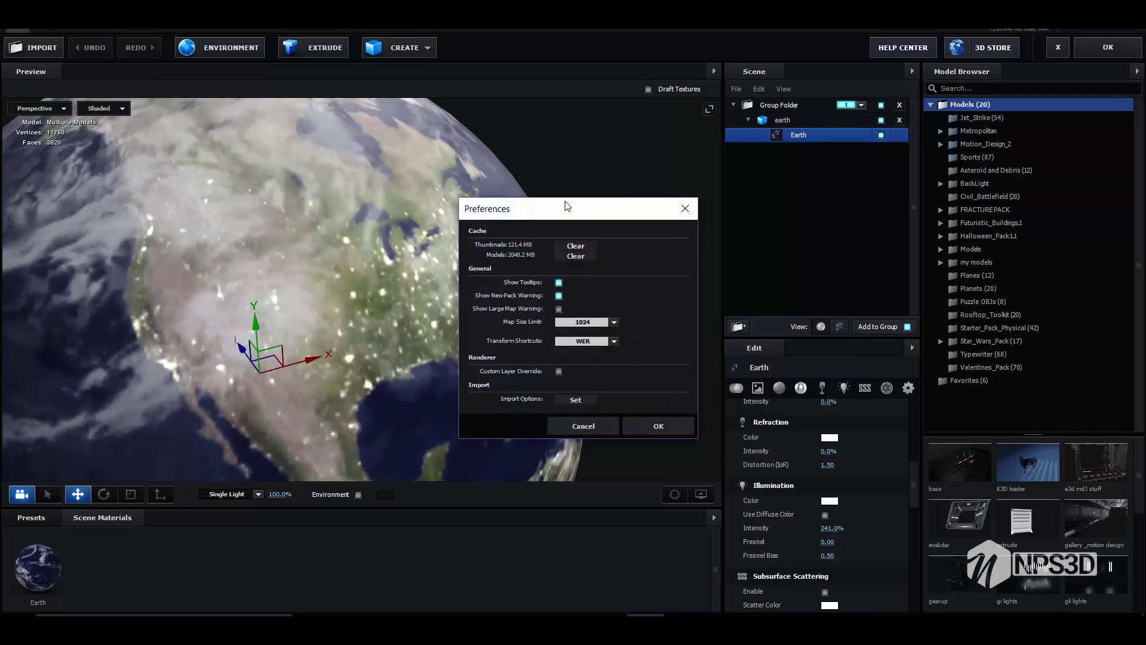
pyautogui.moveTo(565, 205)
pyautogui.mouseDown()
pyautogui.moveTo(706, 185)
pyautogui.moveTo(713, 154)
pyautogui.mouseUp()
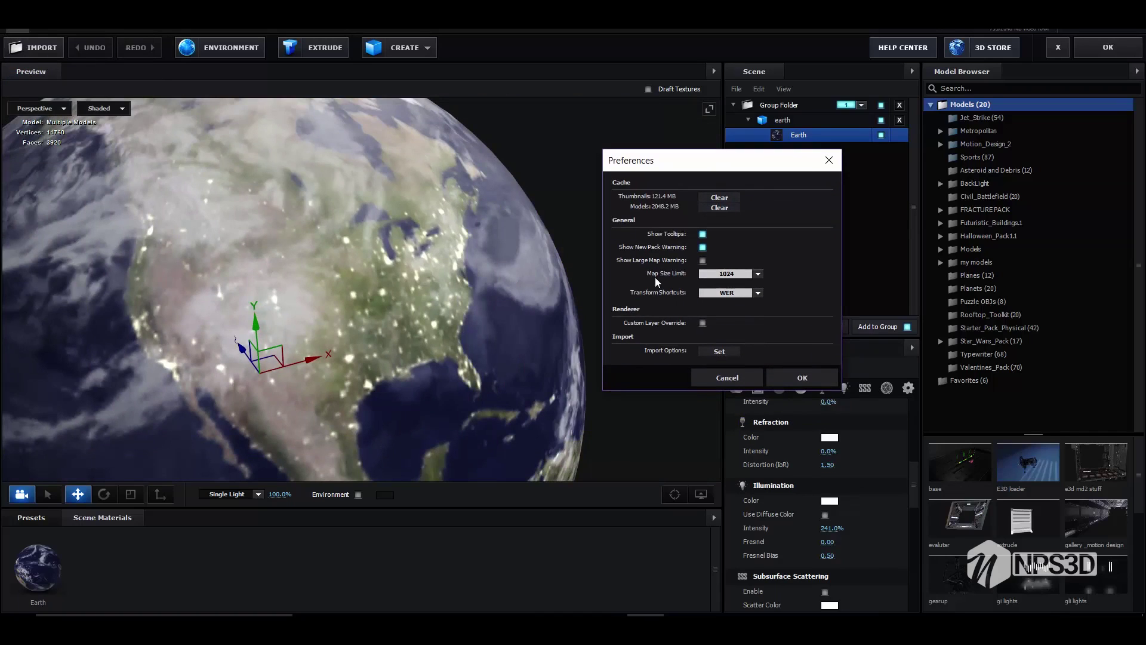
pyautogui.click(738, 276)
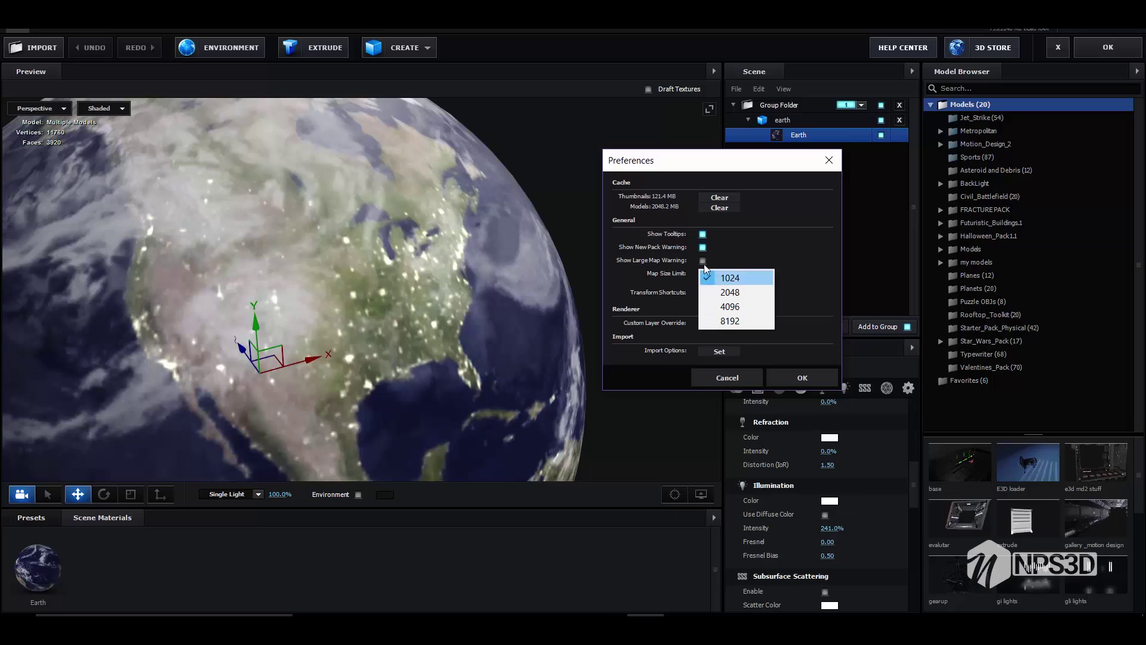
pyautogui.click(745, 294)
pyautogui.click(804, 375)
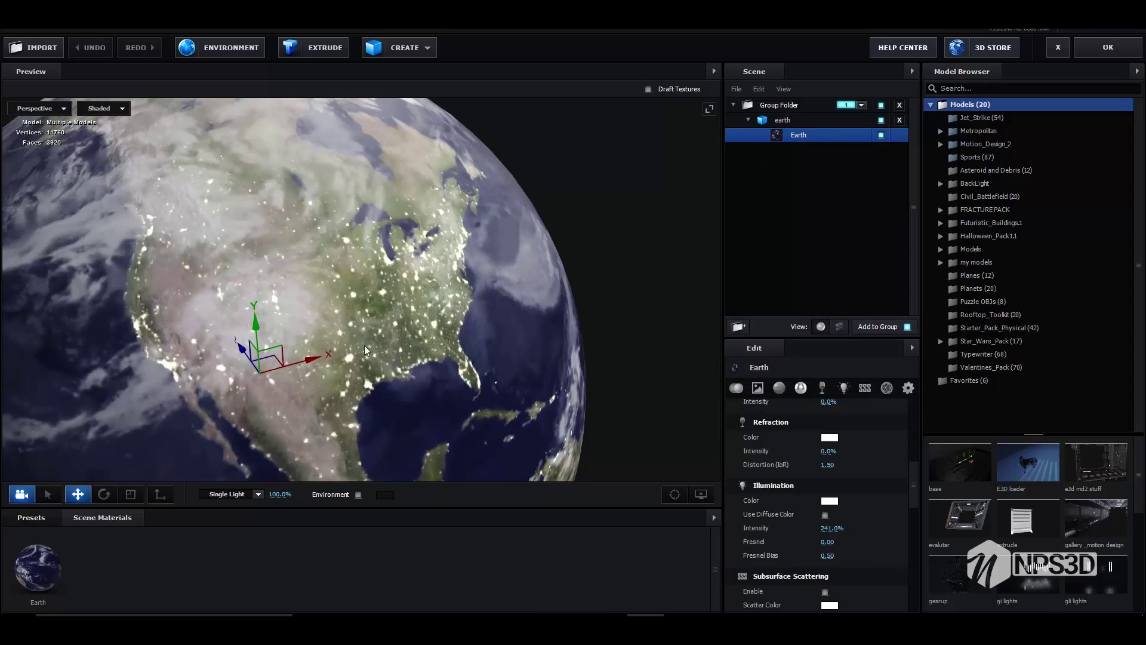
# Set the Map Size Limit preference to 4096, then orbit the globe over the north pole
pyautogui.click(44, 32)
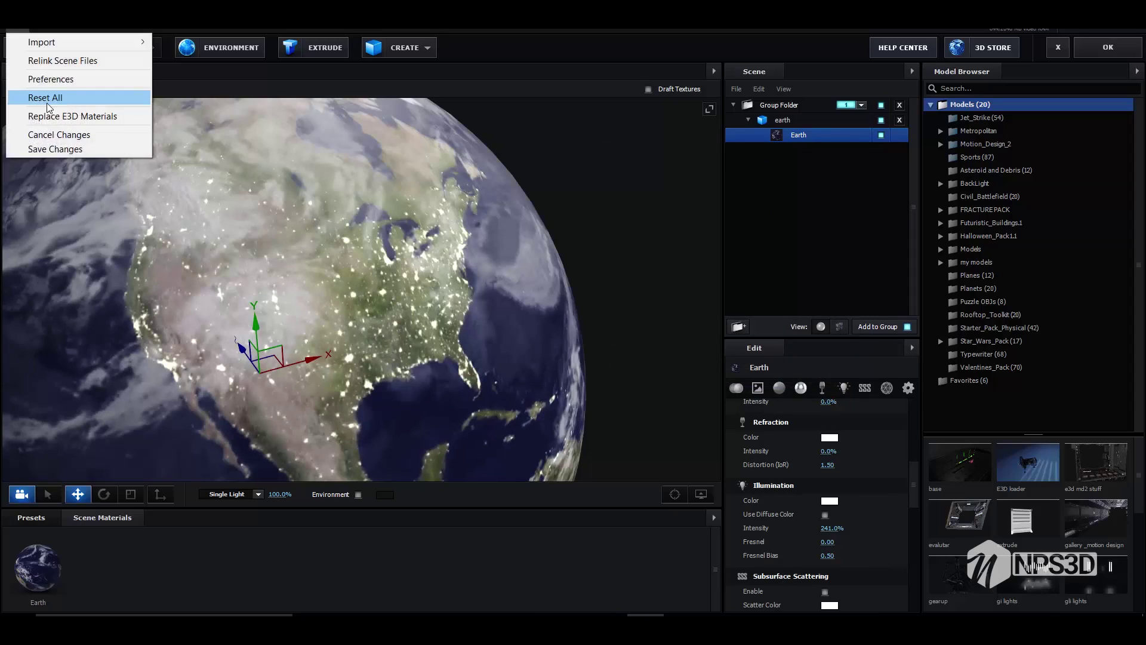
pyautogui.click(45, 79)
pyautogui.click(588, 322)
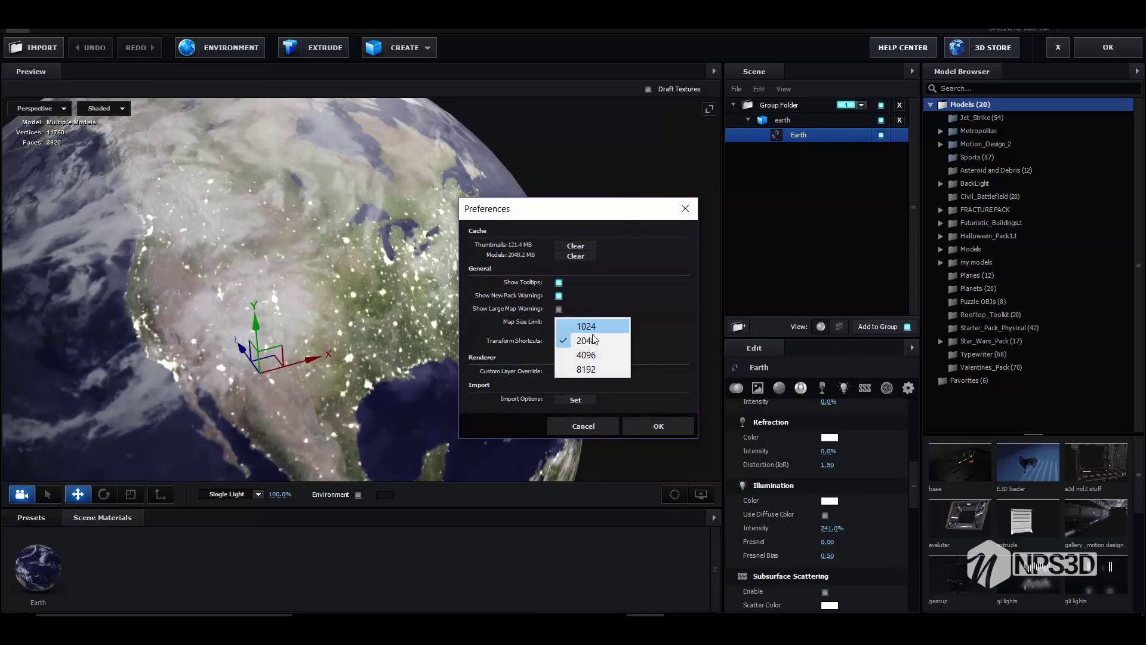
pyautogui.click(598, 351)
pyautogui.click(658, 428)
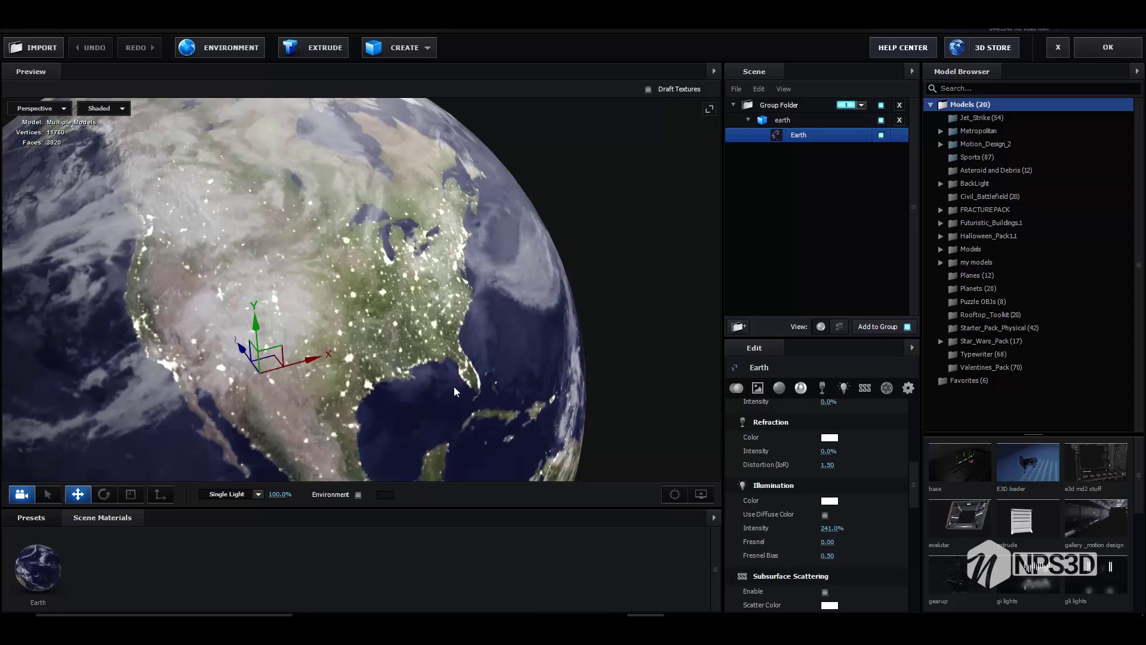
pyautogui.scroll(2, 404, 311)
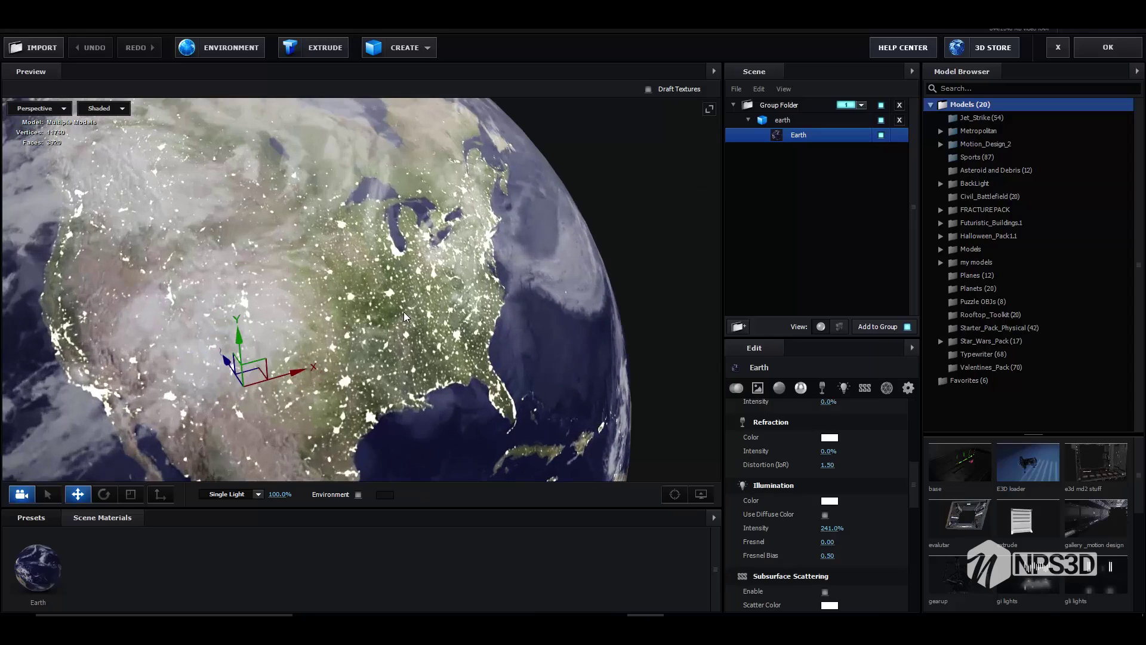
pyautogui.scroll(2, 404, 311)
pyautogui.scroll(2, 404, 312)
pyautogui.scroll(-5, 404, 311)
pyautogui.moveTo(404, 312)
pyautogui.mouseDown()
pyautogui.moveTo(434, 343)
pyautogui.moveTo(420, 302)
pyautogui.mouseUp()
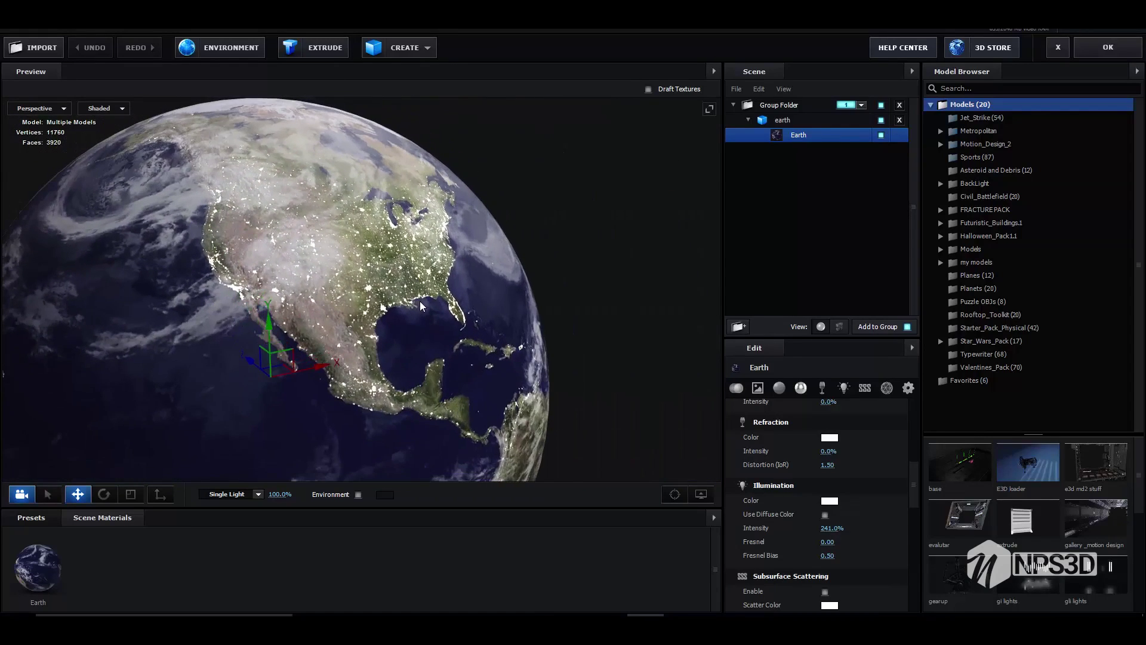
pyautogui.scroll(2, 422, 302)
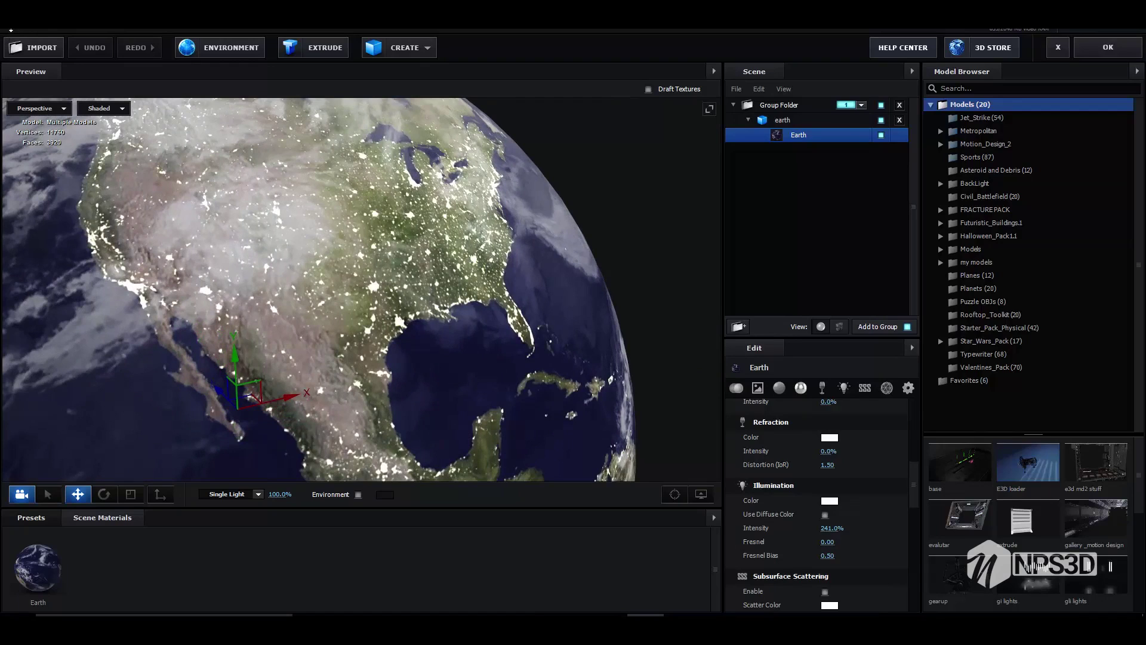
pyautogui.click(32, 43)
# Choose 8192 as the Map Size Limit in Element 3D Preferences and confirm
pyautogui.click(50, 79)
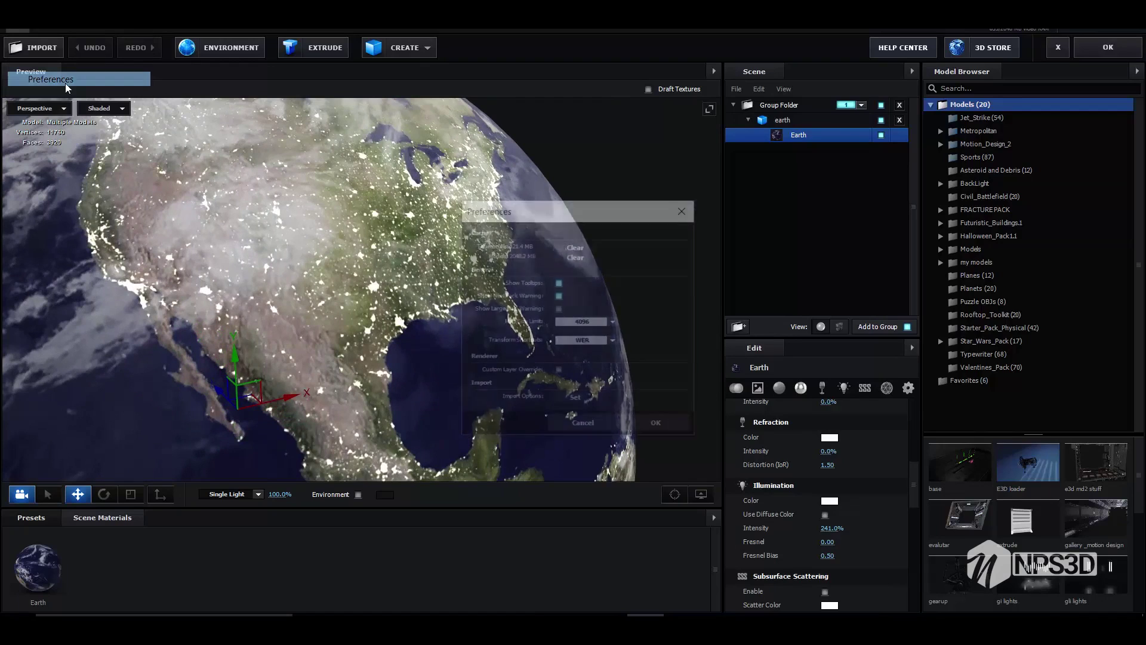
pyautogui.click(605, 323)
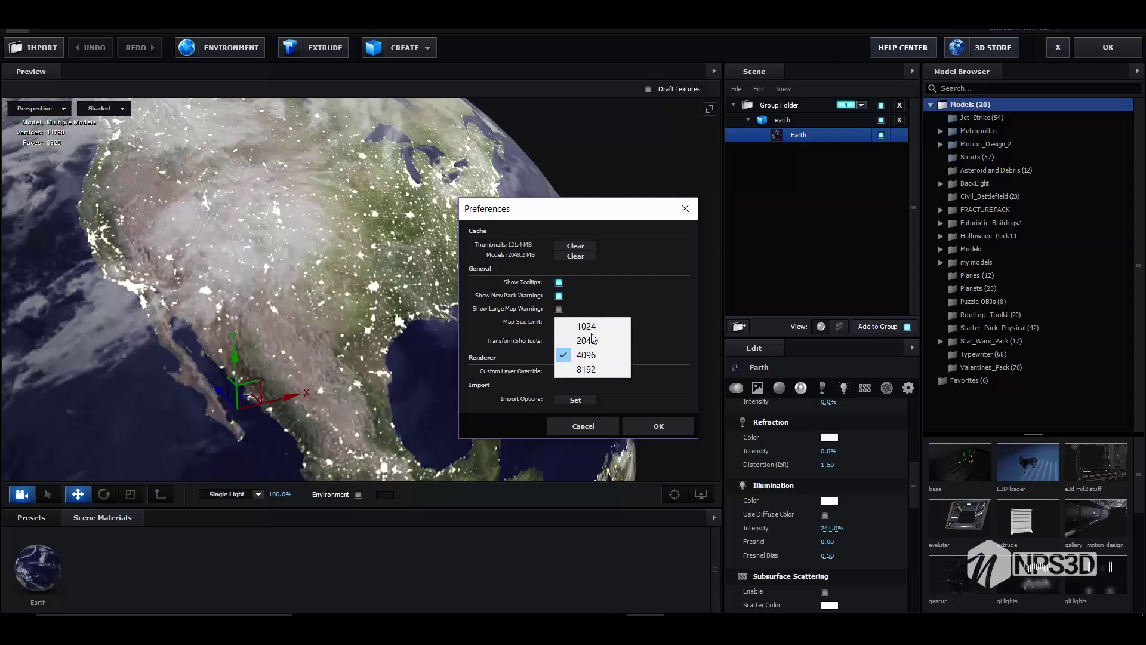
pyautogui.click(594, 371)
pyautogui.click(678, 433)
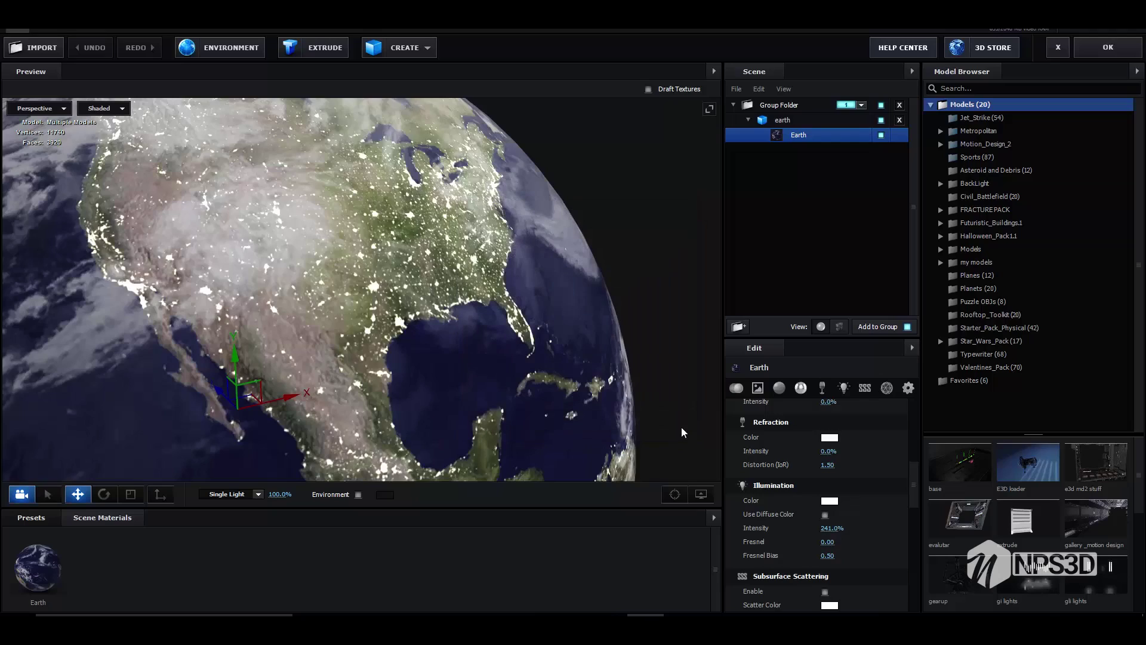
pyautogui.scroll(-3, 388, 338)
pyautogui.scroll(3, 388, 338)
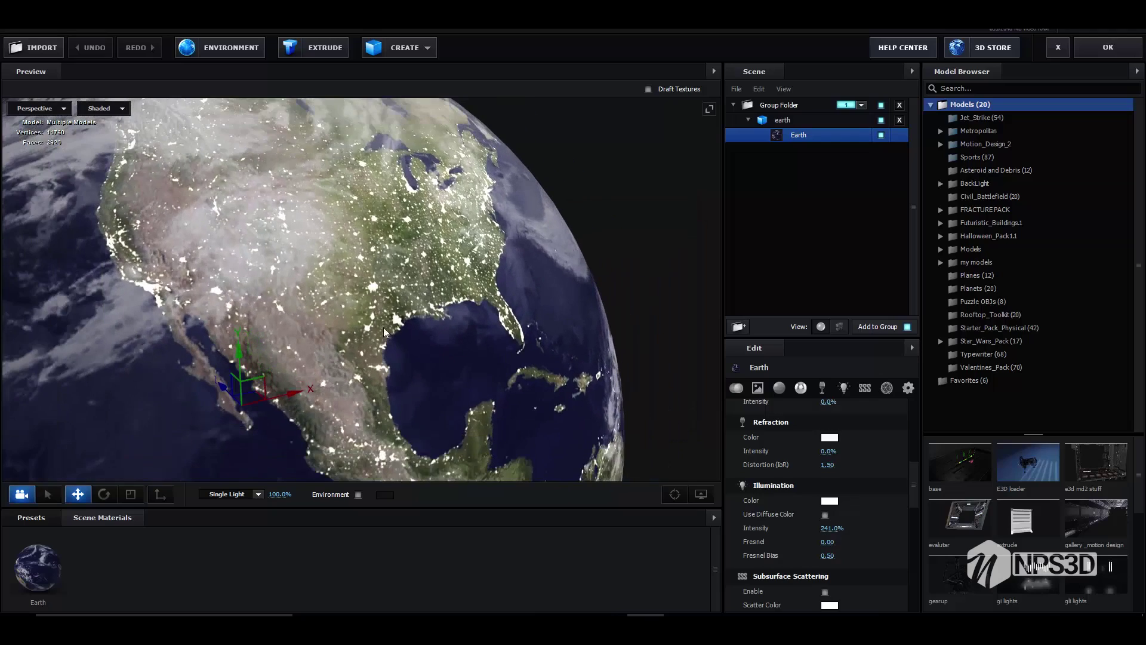
# Orbit the globe toward the Gulf of Mexico and reopen Element 3D Preferences
pyautogui.moveTo(381, 268); pyautogui.dragTo(360, 268)
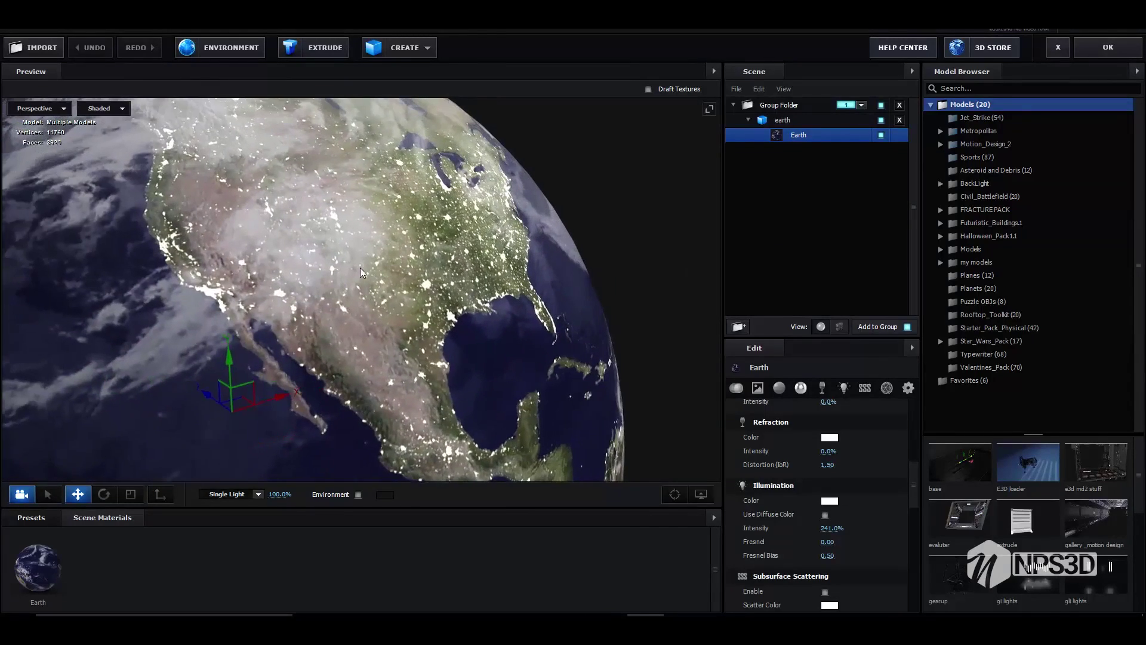
pyautogui.click(19, 38)
pyautogui.click(41, 79)
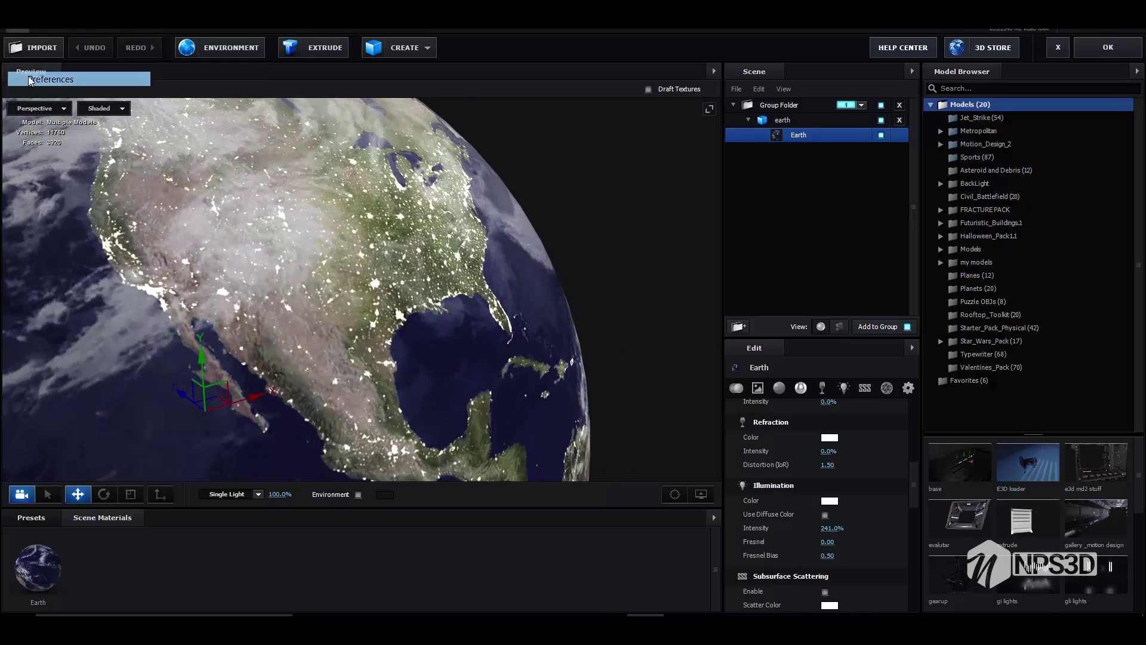
# Try 1024 in the Map Size Limit dropdown, keeping it selected
pyautogui.click(576, 324)
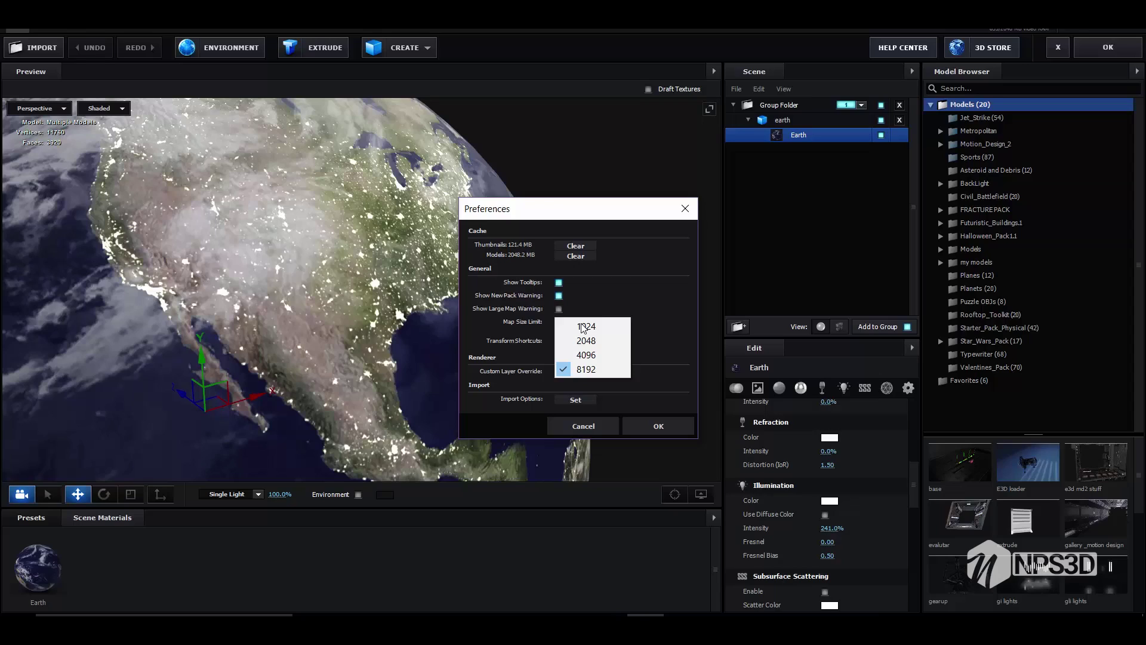
pyautogui.click(583, 328)
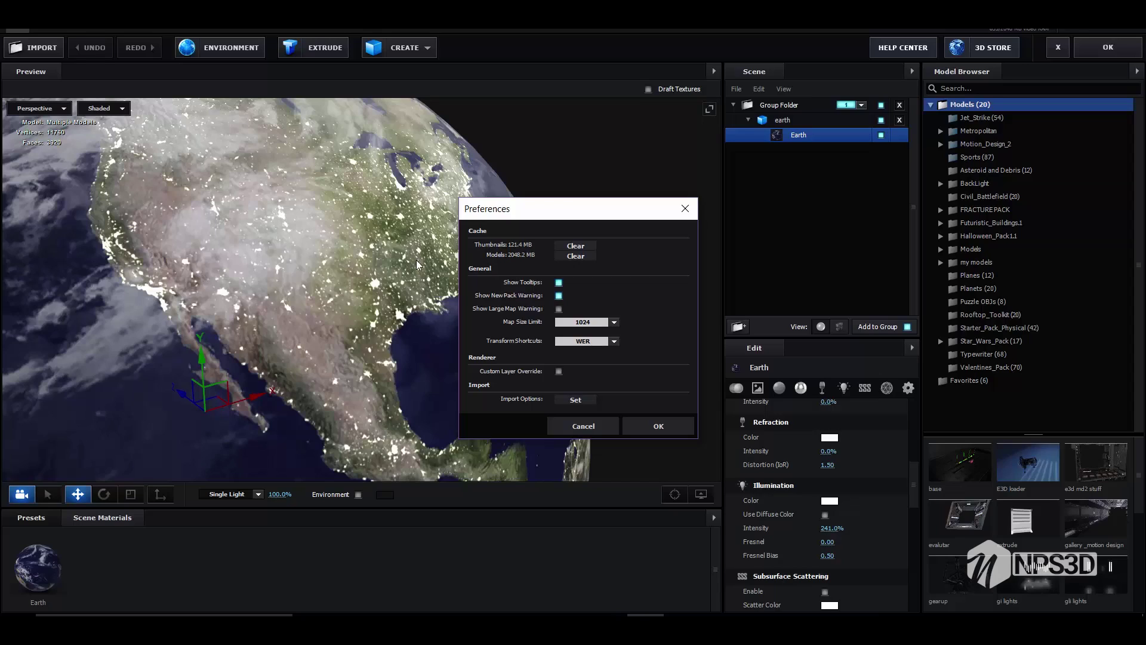
pyautogui.click(599, 322)
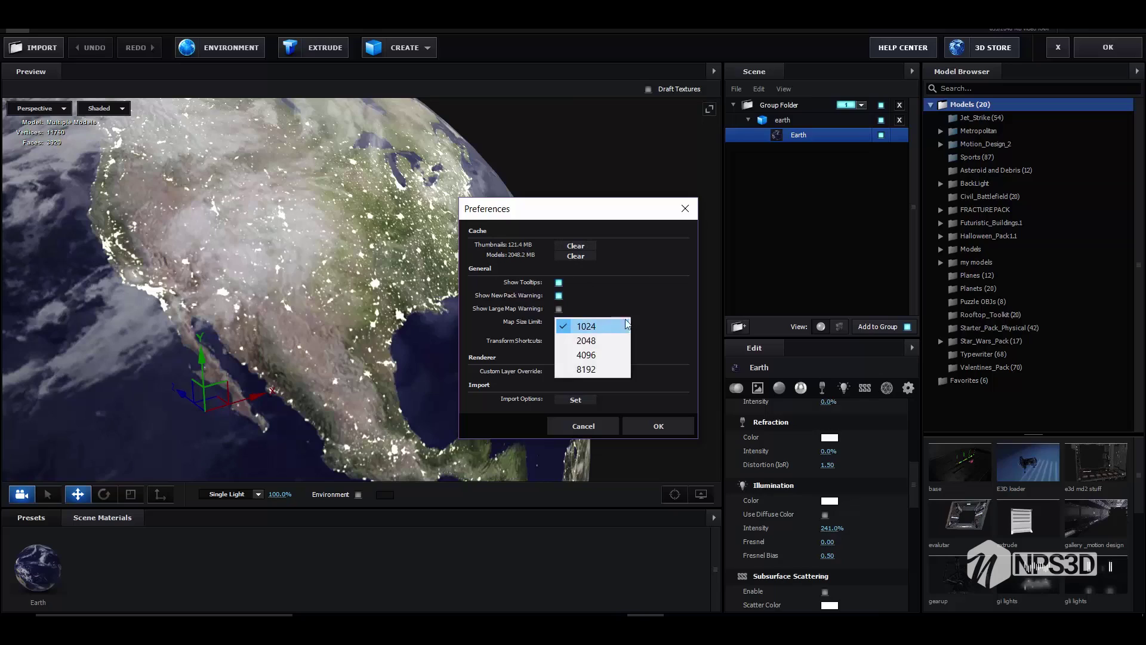
pyautogui.click(628, 325)
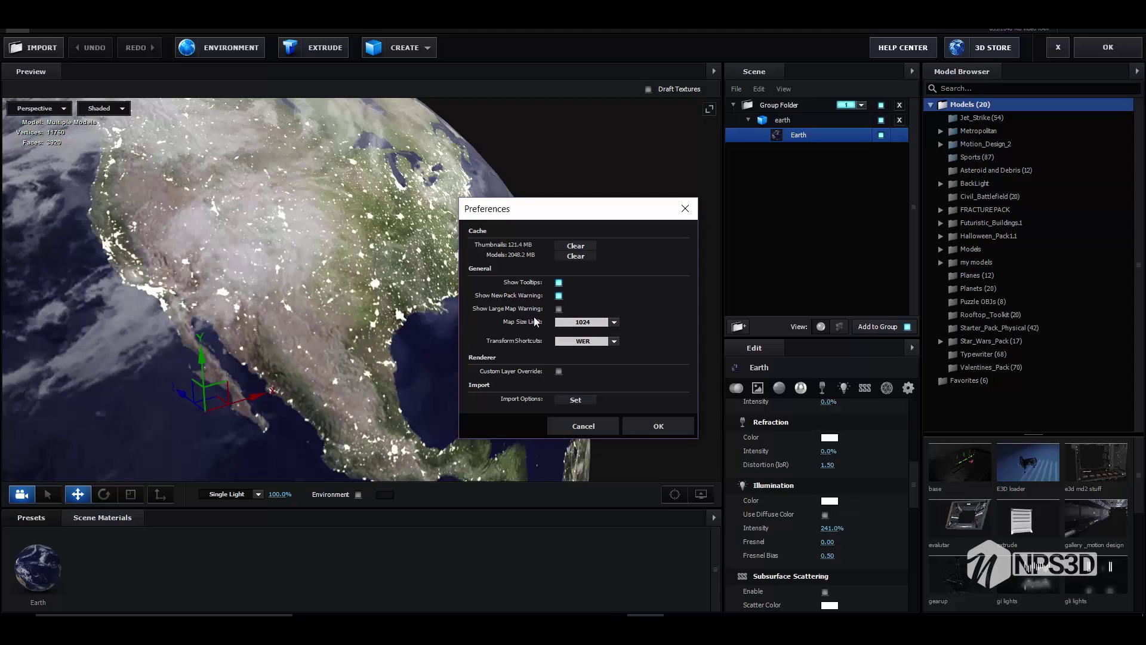
# Set Map Size Limit to 4096, then orbit the globe toward the northeastern US
pyautogui.click(603, 324)
pyautogui.click(606, 355)
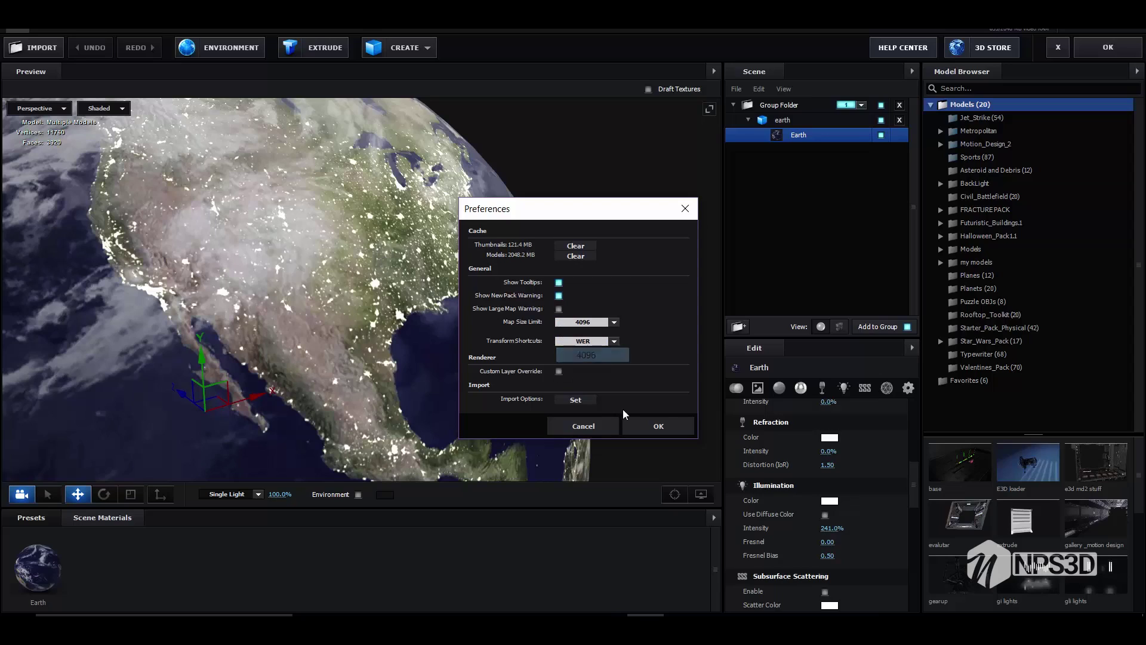
pyautogui.click(669, 429)
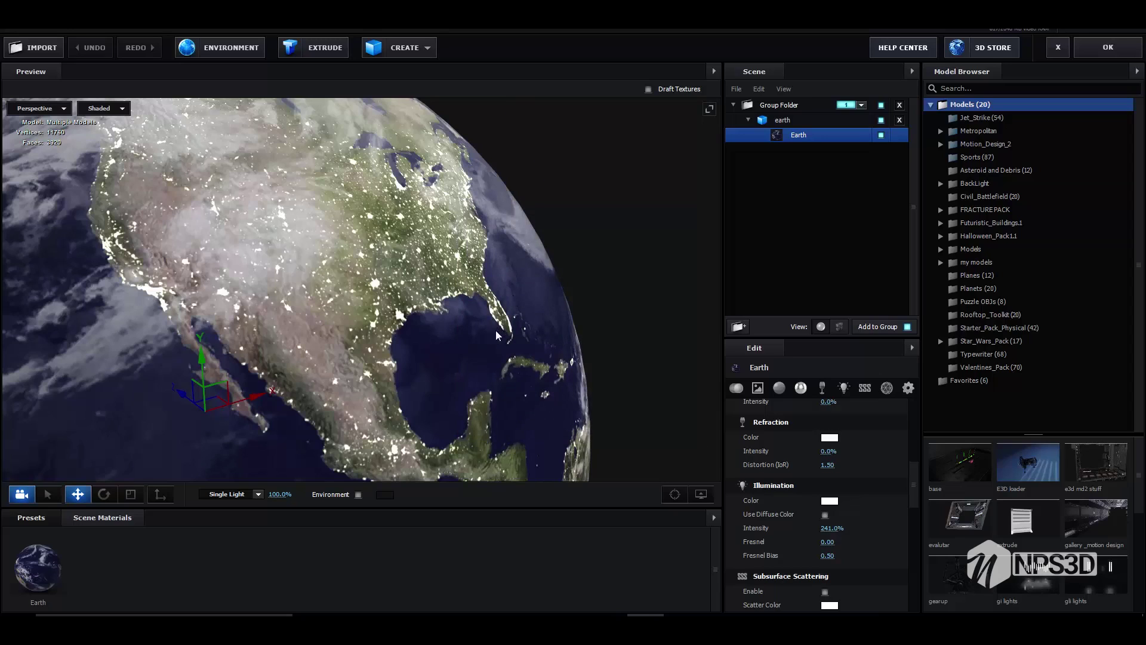
pyautogui.moveTo(495, 331); pyautogui.dragTo(531, 295)
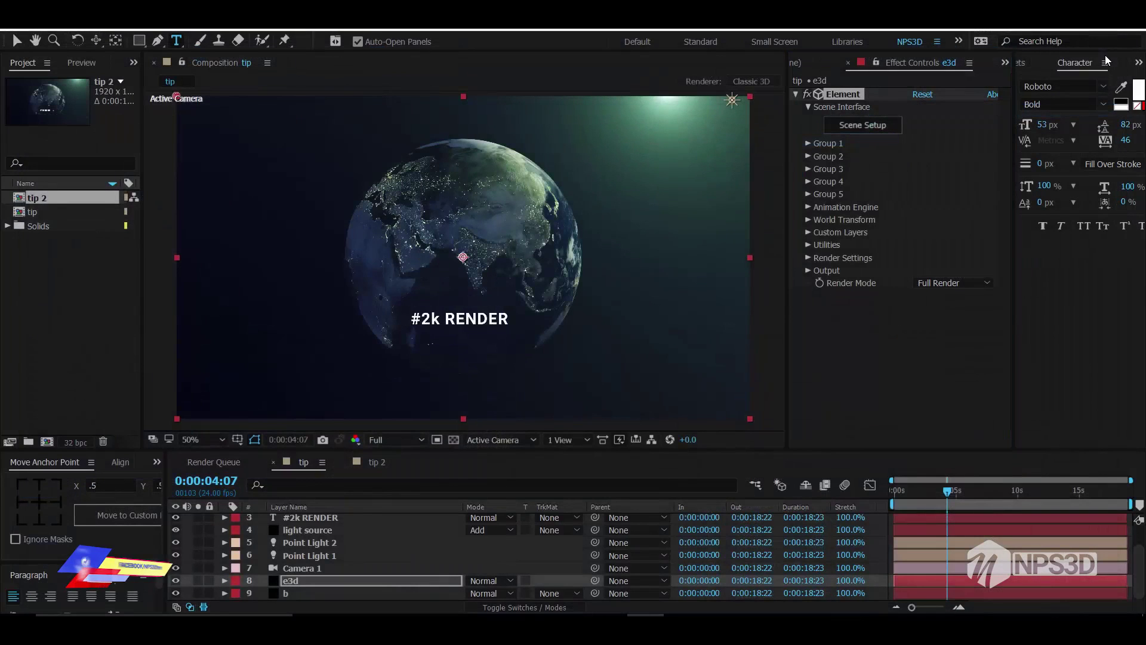
pyautogui.hotkey('ctrl', 'space')
pyautogui.click(384, 464)
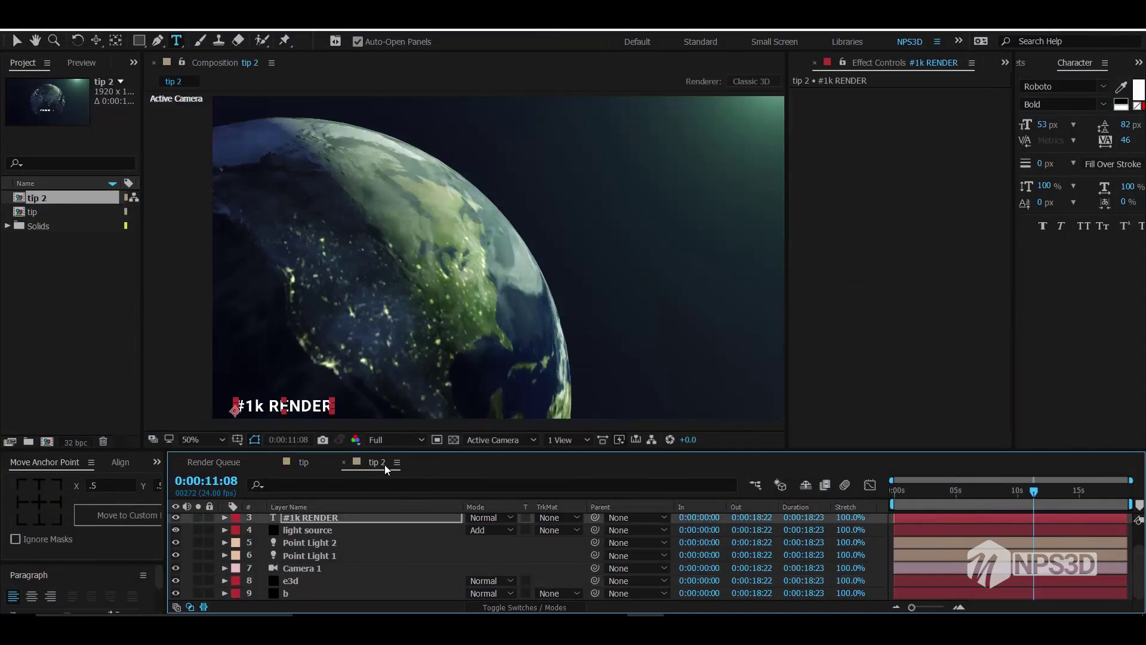
pyautogui.click(314, 462)
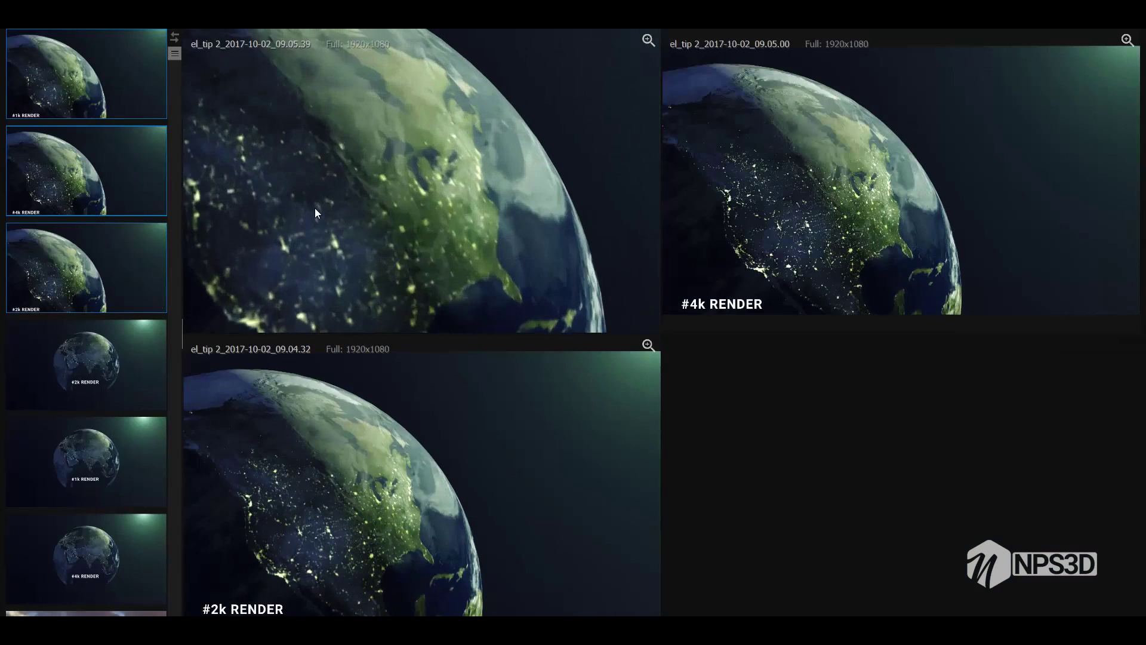
pyautogui.scroll(-1, 322, 209)
pyautogui.scroll(2, 711, 249)
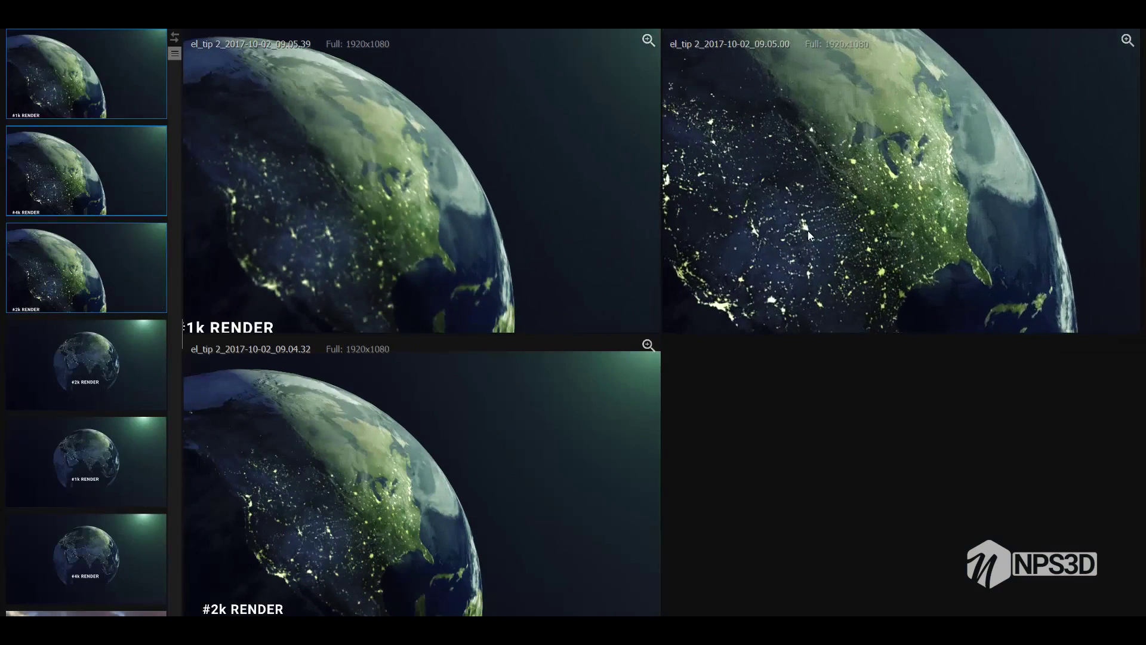